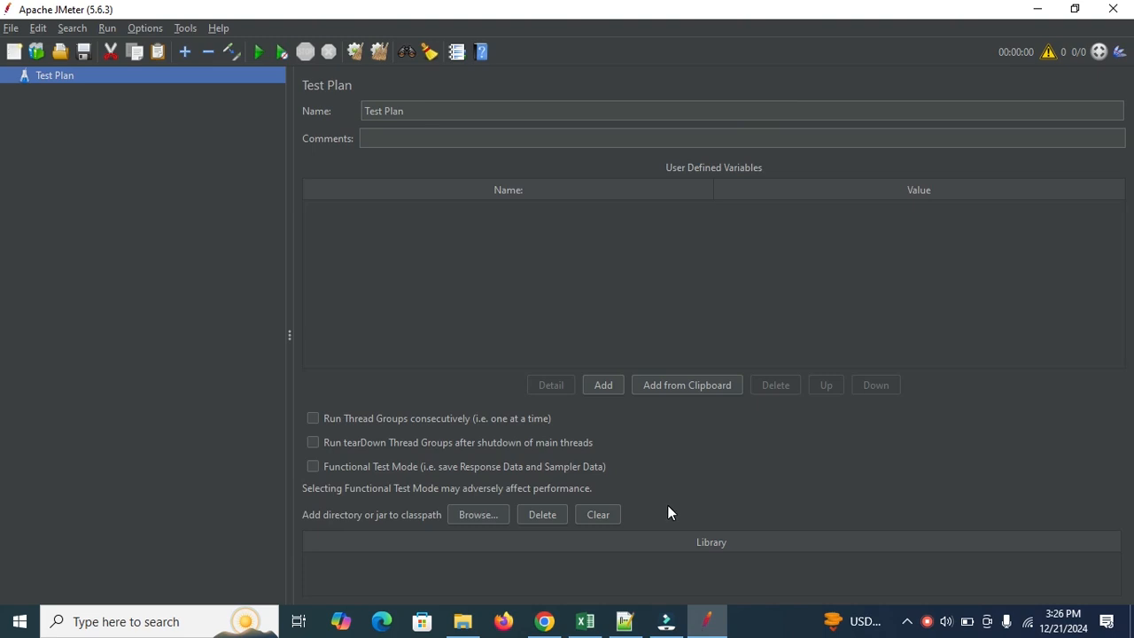
Switch to SQL.txt in Notepad++ and write the note "Step # 1" with "create csv file" two lines below it.
{"action": "left_click", "coordinate": [624, 621]}
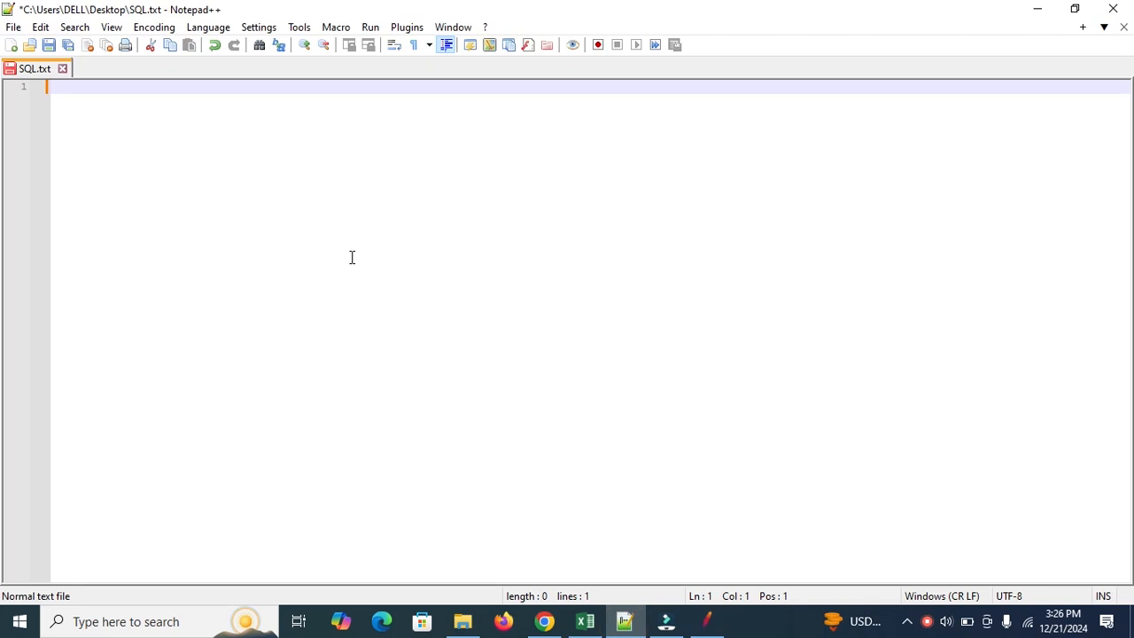
{"action": "type", "text": "Step # 1"}
{"action": "key", "text": "Return"}
{"action": "key", "text": "Return"}
{"action": "type", "text": "create csv fil"}
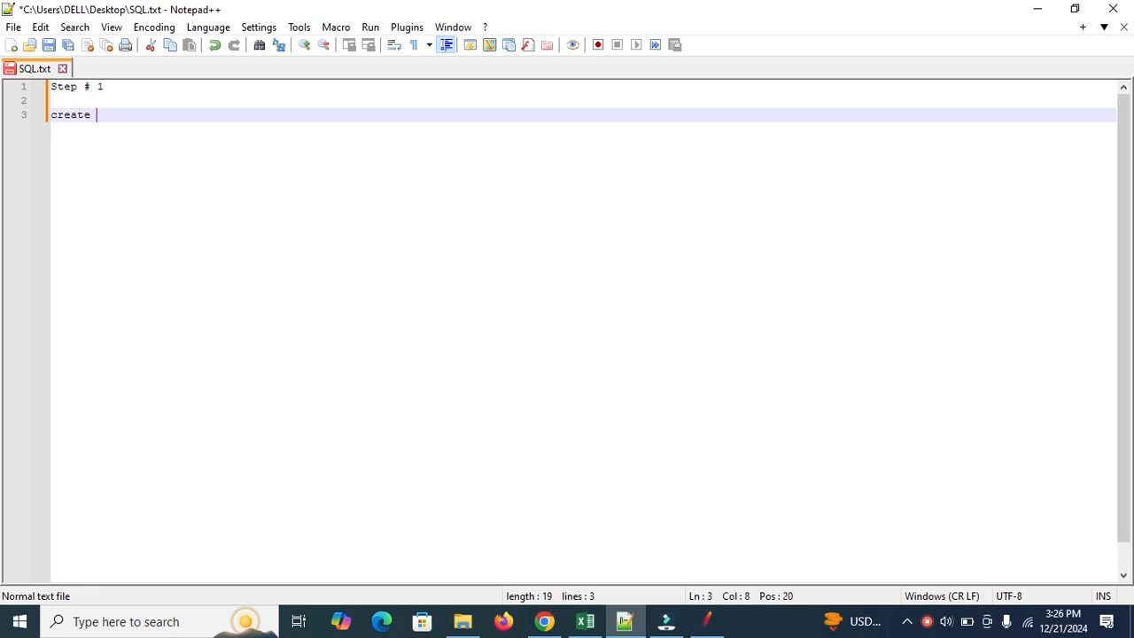
{"action": "type", "text": "e"}
Copy the example API call URL from the OpenWeather page in Chrome into the Notepad++ notes, several blank lines below "create csv file".
{"action": "left_click", "coordinate": [544, 624]}
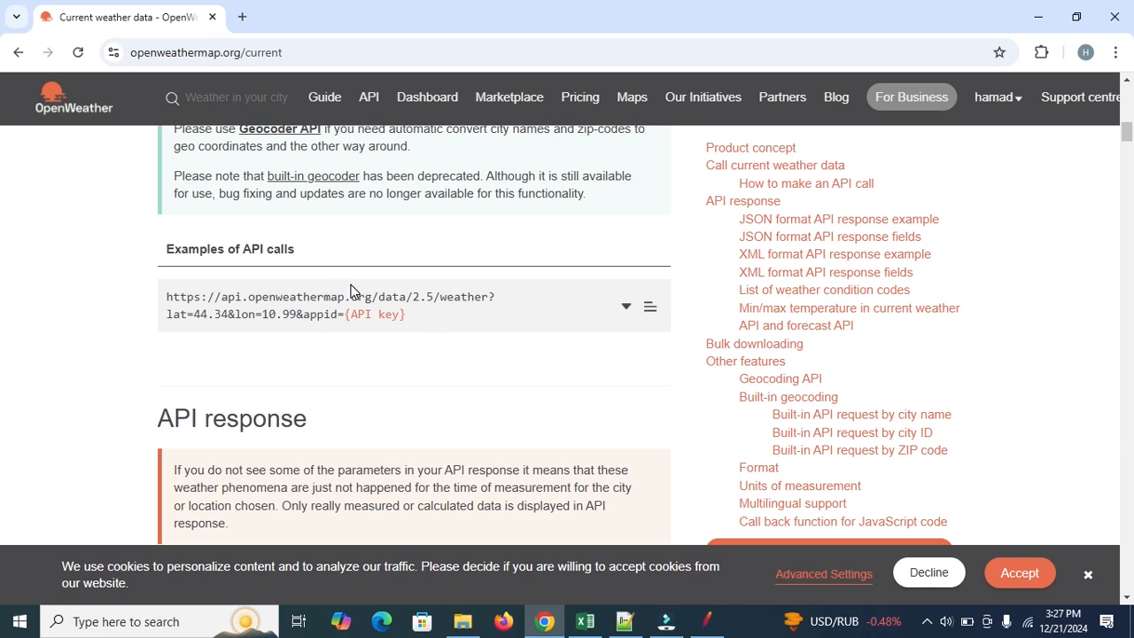
{"action": "left_click", "coordinate": [413, 319]}
{"action": "left_click_drag", "start_coordinate": [413, 319], "coordinate": [167, 299]}
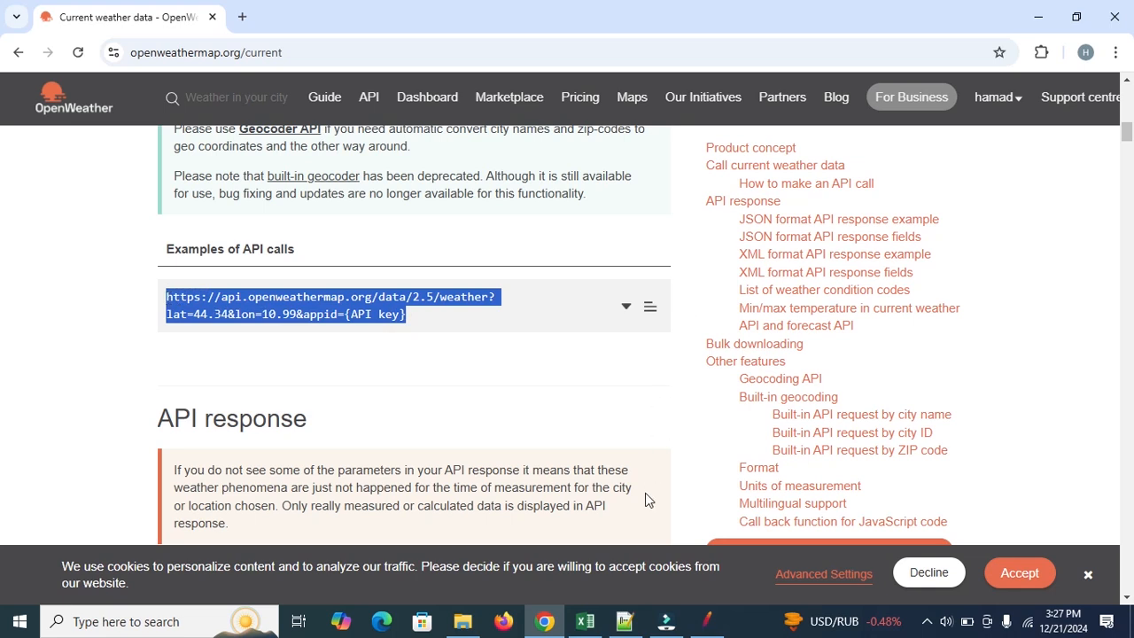
{"action": "left_click", "coordinate": [625, 621]}
{"action": "key", "text": "Return"}
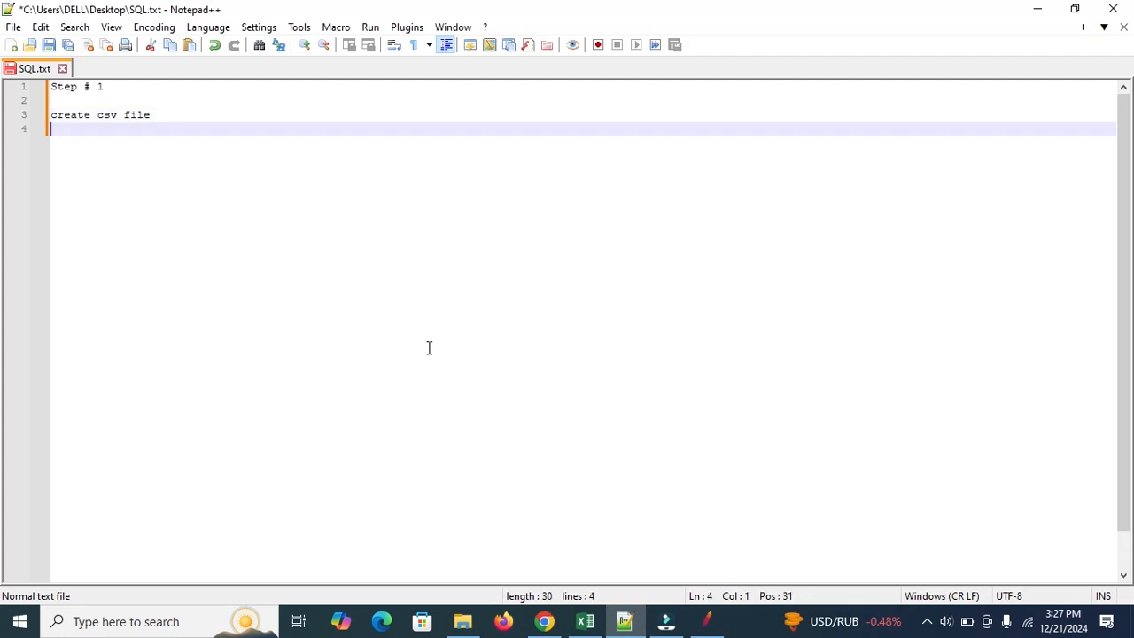
{"action": "key", "text": "Return"}
{"action": "key", "text": "Return"}
{"action": "key", "text": "Return"}
{"action": "key", "text": "Return"}
{"action": "key", "text": "Return"}
{"action": "key", "text": "Return"}
{"action": "key", "text": "Return"}
{"action": "key", "text": "Return"}
{"action": "key", "text": "Return"}
{"action": "key", "text": "Return"}
{"action": "type", "text": "https://api.openweathermap.org/data/2.5/weather?lat=44.34&lon=10.99&appid={API key}"}
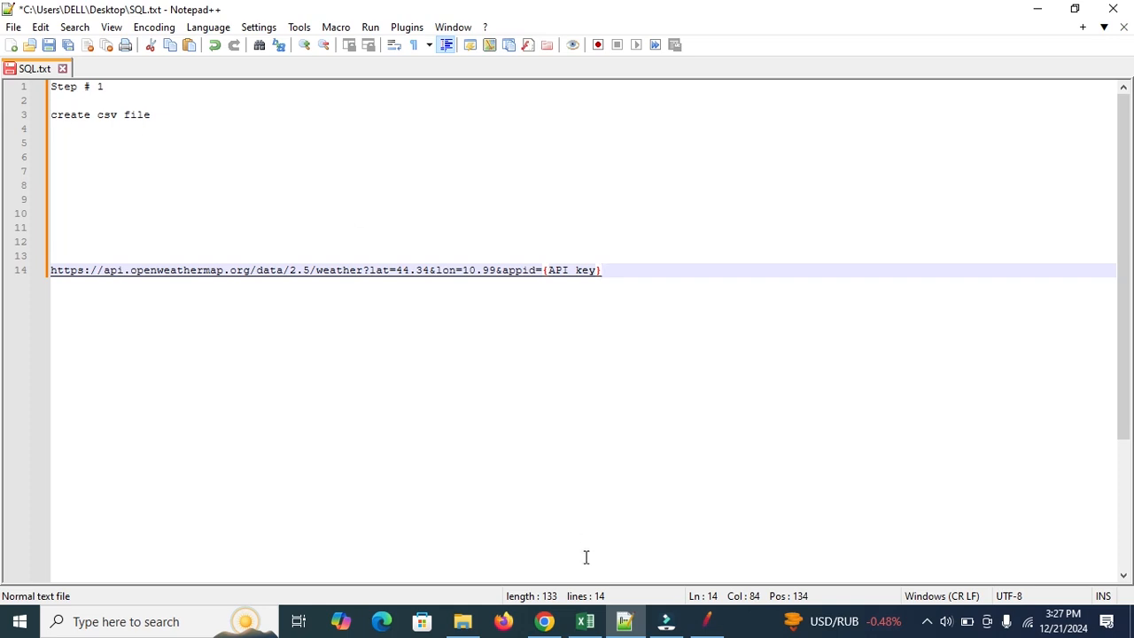
Check the weather sheet in Excel, and add "Step # 2" with "Add sampler request" to the Notepad++ notes above the URL.
{"action": "left_click", "coordinate": [585, 621]}
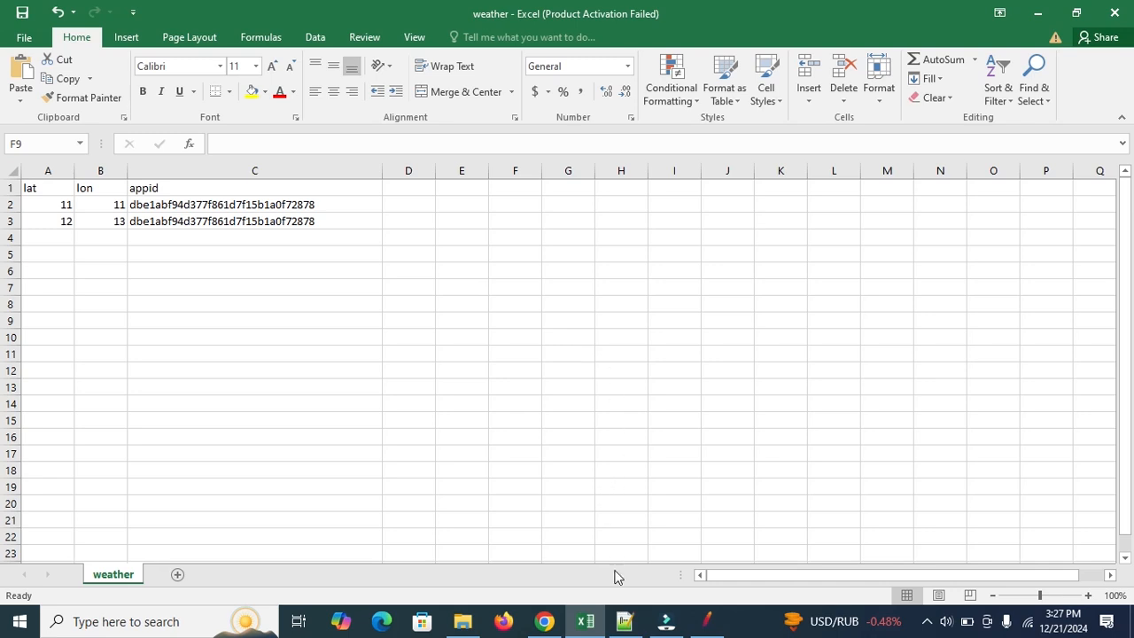
{"action": "left_click", "coordinate": [625, 621]}
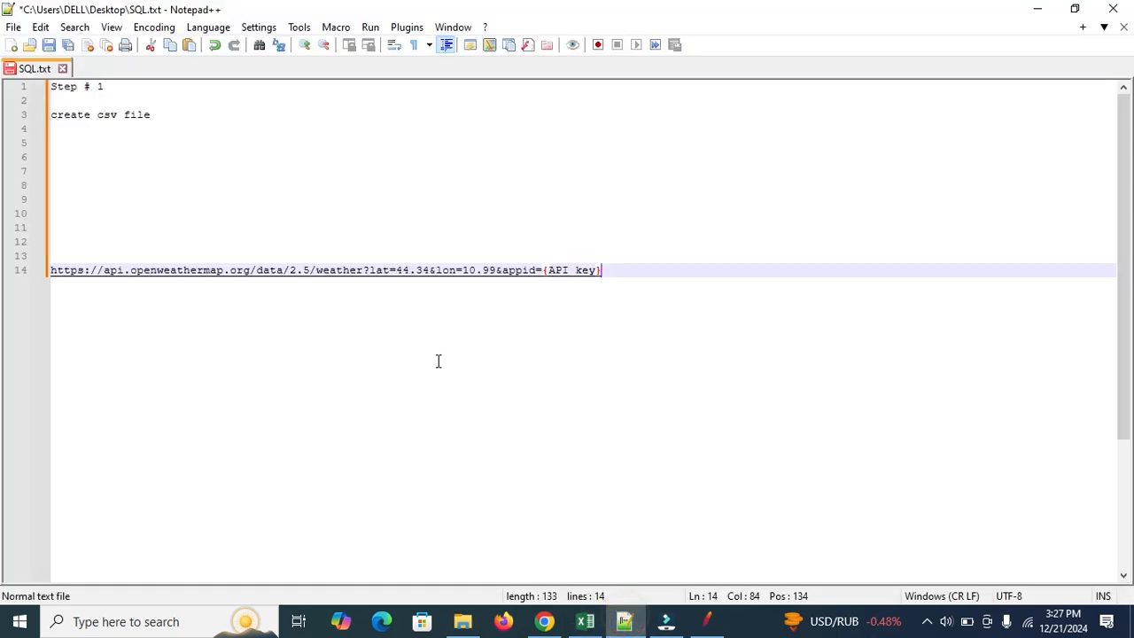
{"action": "left_click", "coordinate": [99, 159]}
{"action": "type", "text": "Step #"}
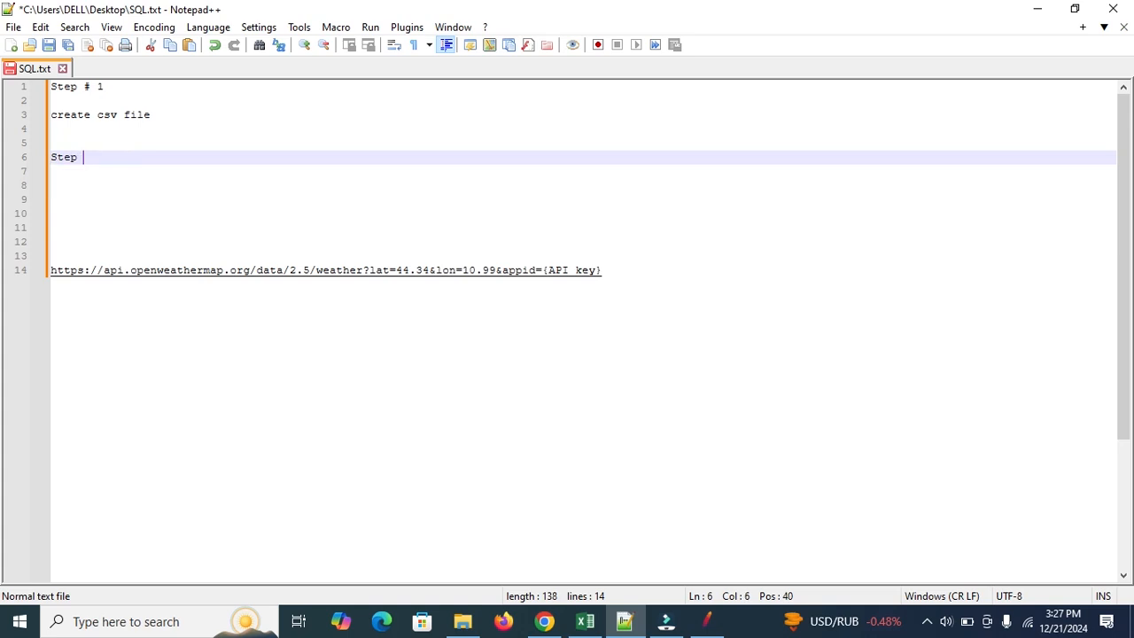
{"action": "key", "text": "Return"}
{"action": "key", "text": "BackSpace"}
{"action": "type", "text": "2"}
{"action": "key", "text": "Return"}
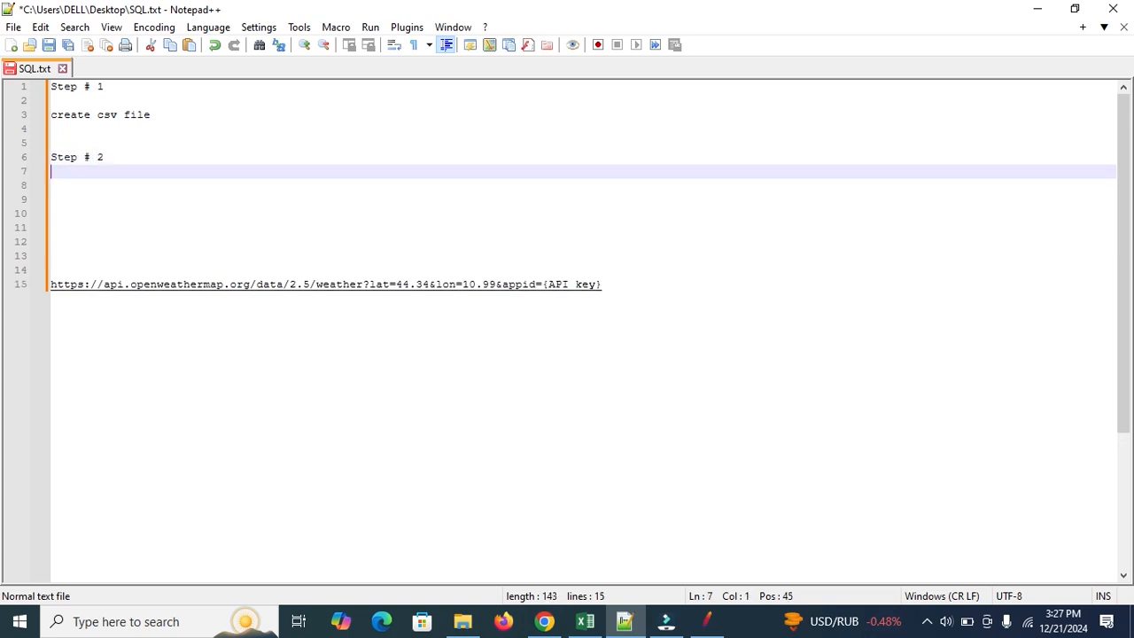
{"action": "key", "text": "Return"}
{"action": "type", "text": "Add "}
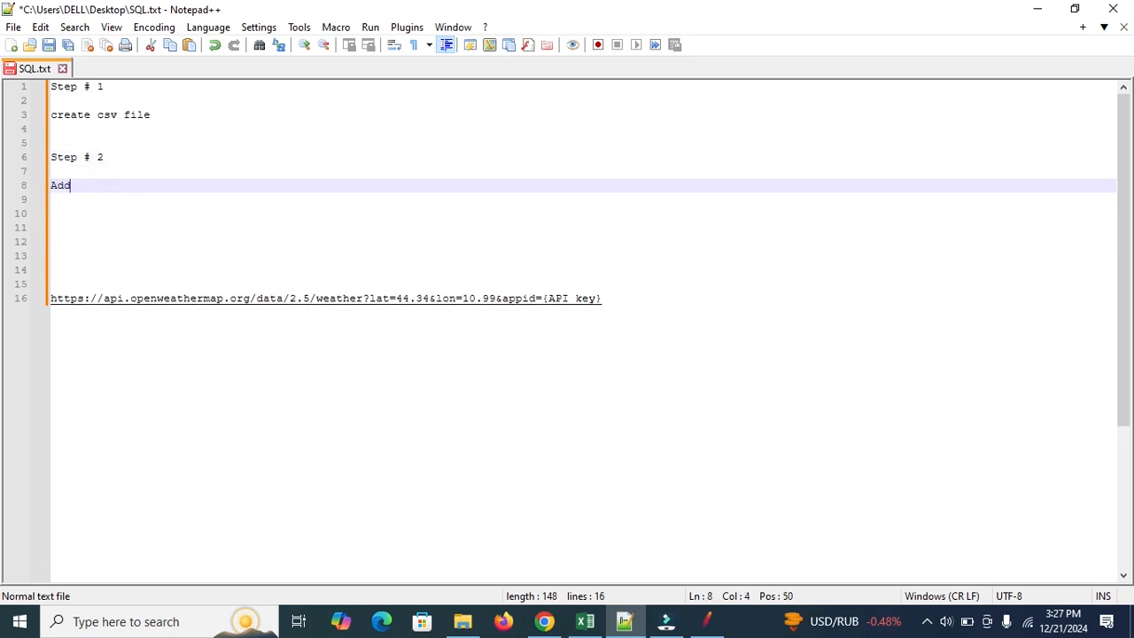
{"action": "type", "text": "sampler request"}
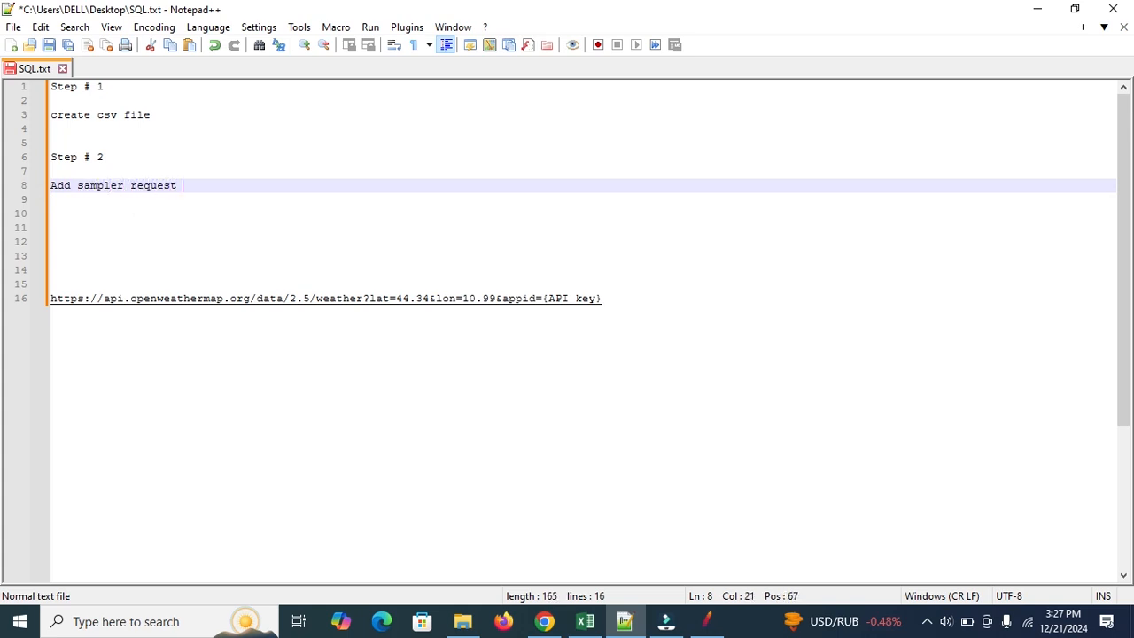
{"action": "key", "text": "Return"}
{"action": "key", "text": "Return"}
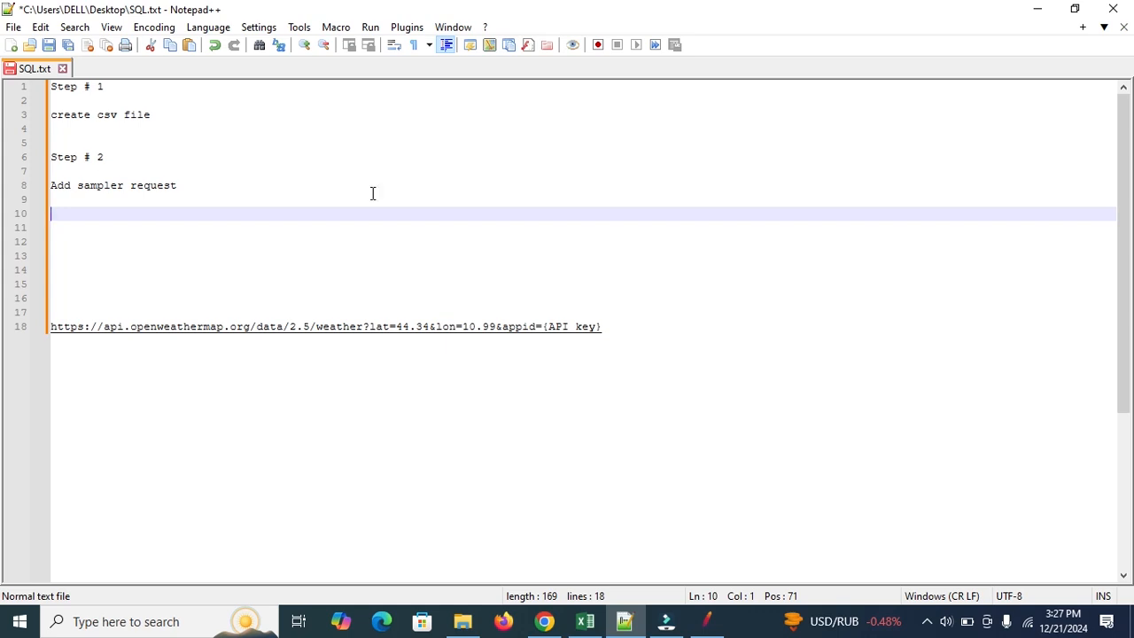
Switch to Apache JMeter and add a Thread Group to the Test Plan.
{"action": "left_click", "coordinate": [708, 623]}
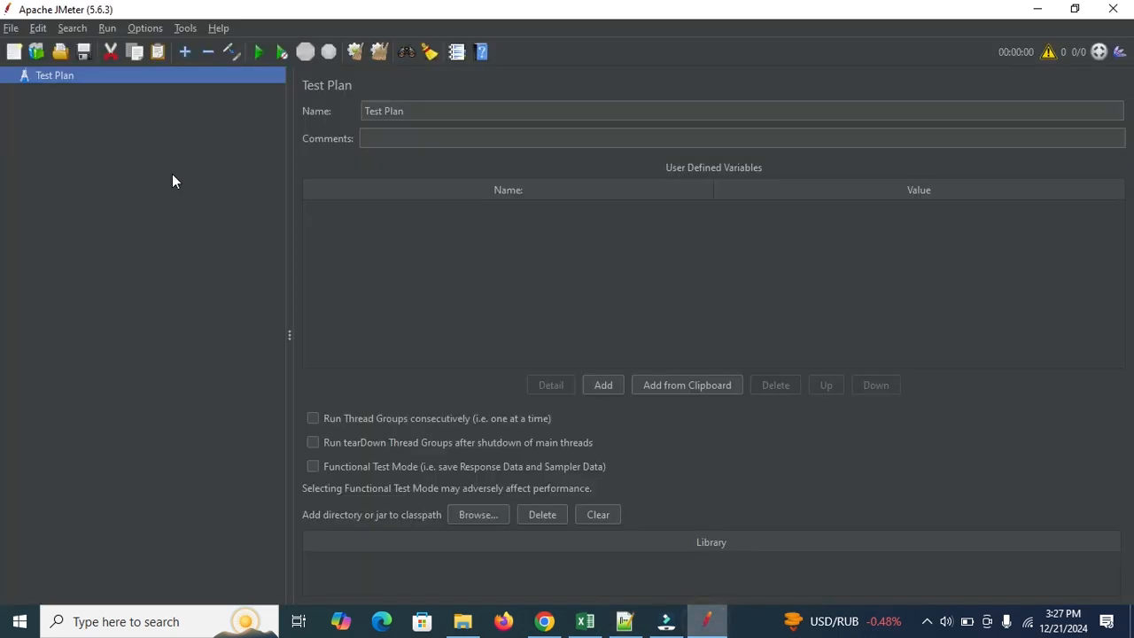
{"action": "right_click", "coordinate": [70, 78]}
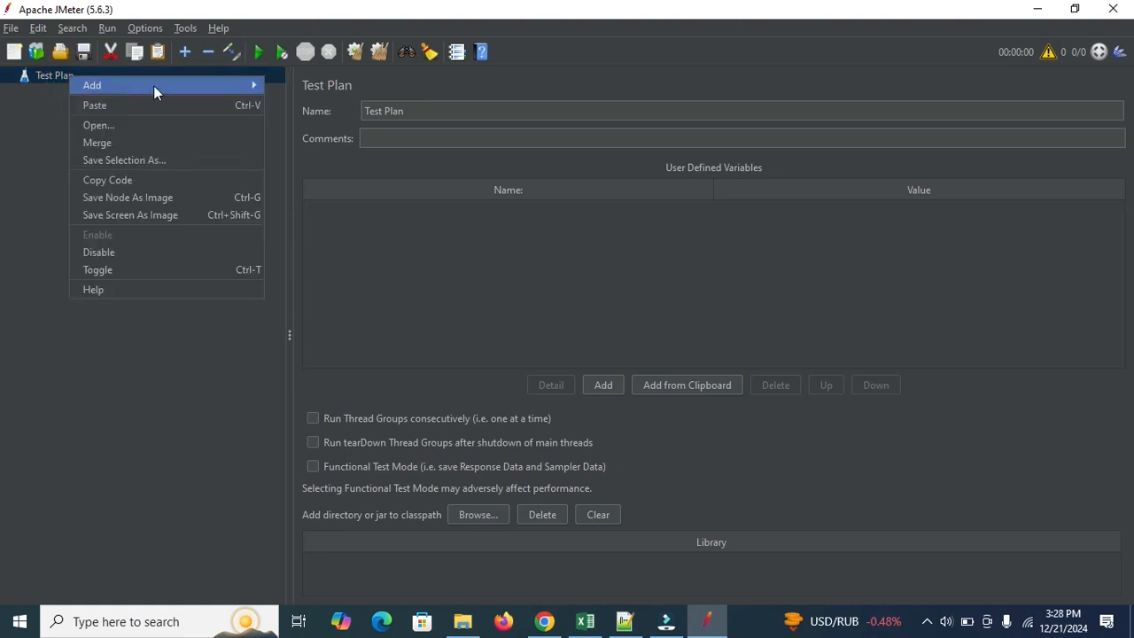
{"action": "mouse_move", "coordinate": [190, 90]}
{"action": "mouse_move", "coordinate": [342, 87]}
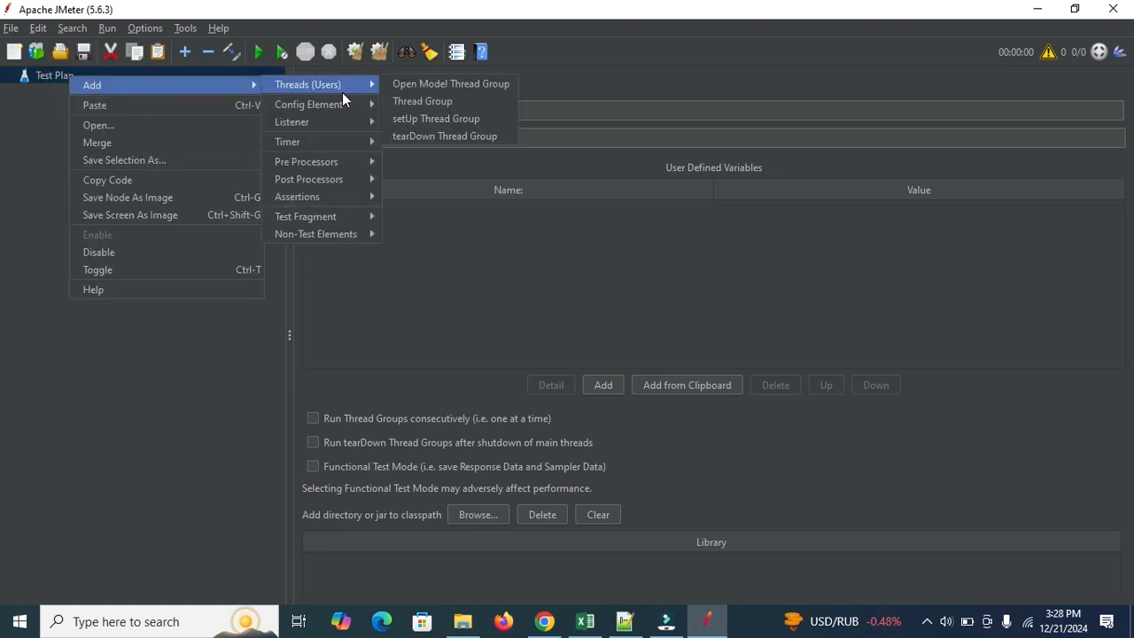
{"action": "left_click", "coordinate": [417, 102]}
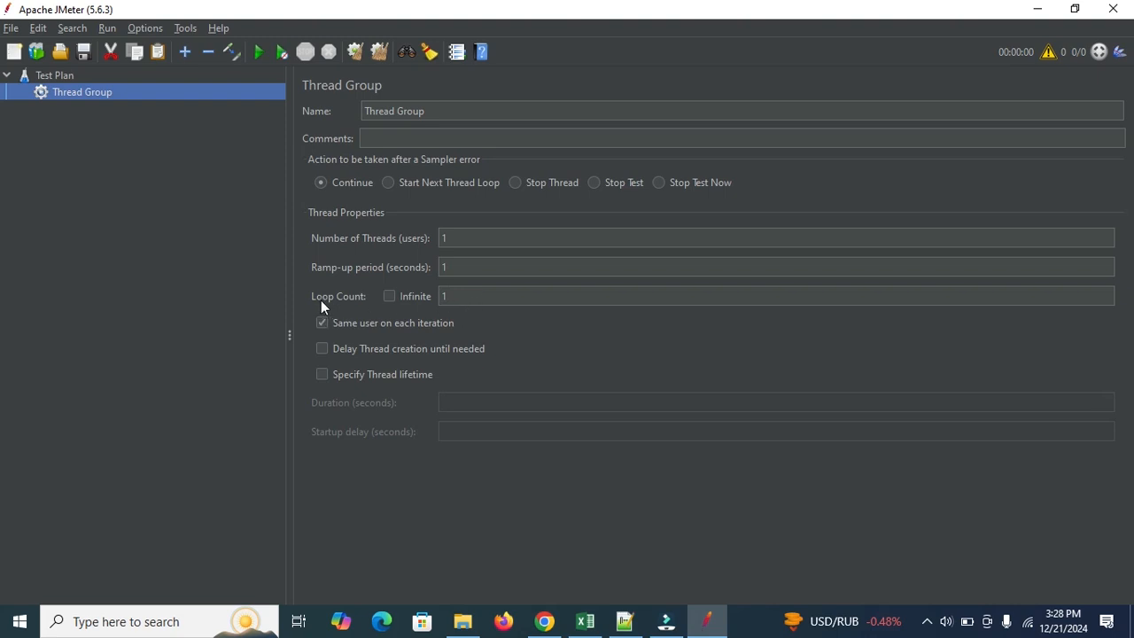
Add an HTTP Request sampler to the Thread Group and set its protocol to https.
{"action": "right_click", "coordinate": [96, 87]}
{"action": "mouse_move", "coordinate": [178, 92]}
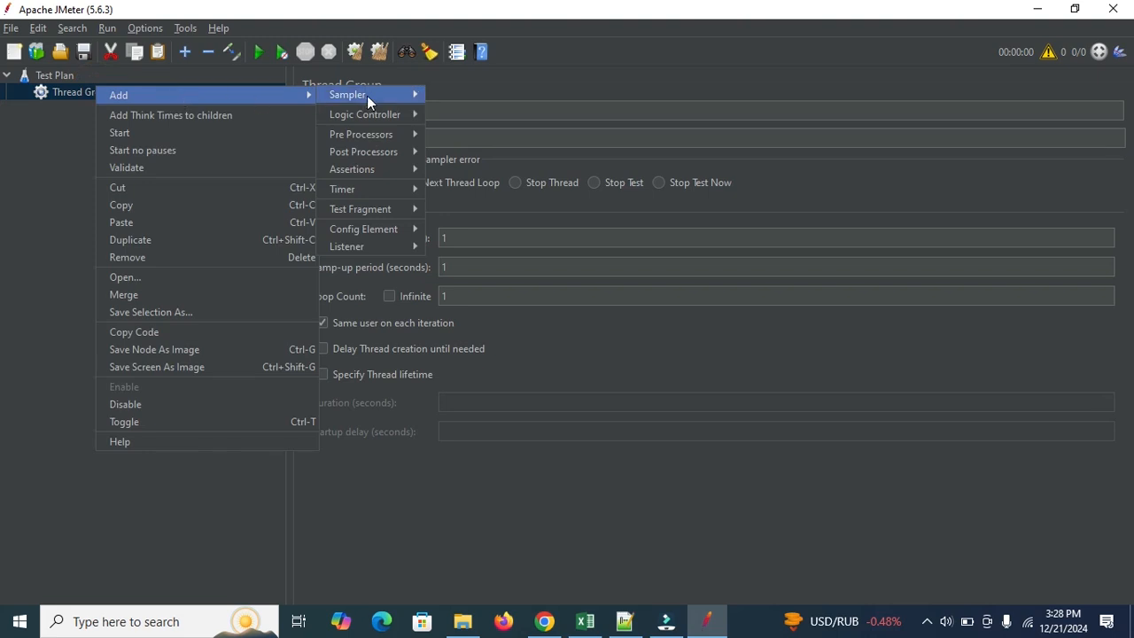
{"action": "mouse_move", "coordinate": [367, 95]}
{"action": "left_click", "coordinate": [452, 108]}
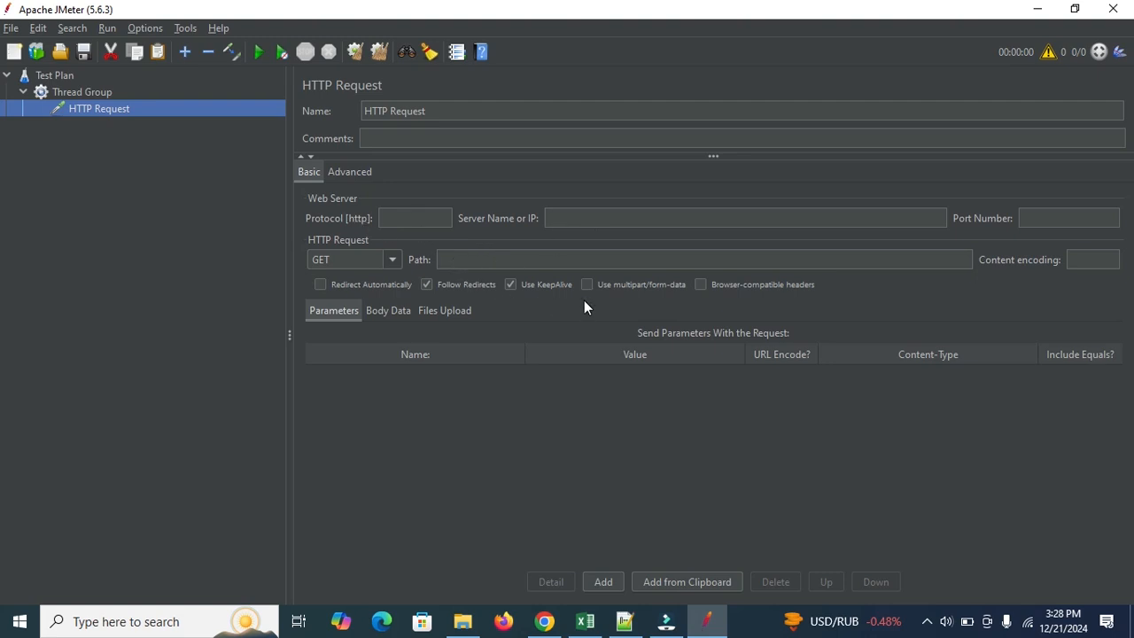
{"action": "left_click", "coordinate": [421, 218]}
{"action": "type", "text": "https"}
{"action": "left_click", "coordinate": [648, 218]}
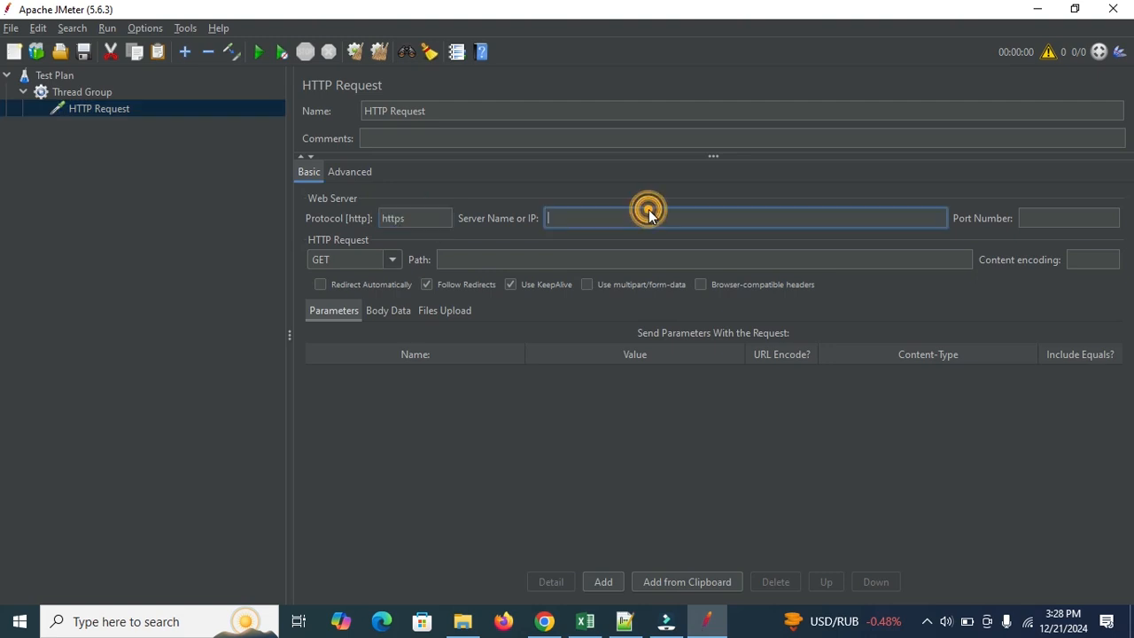
{"action": "left_click", "coordinate": [625, 621]}
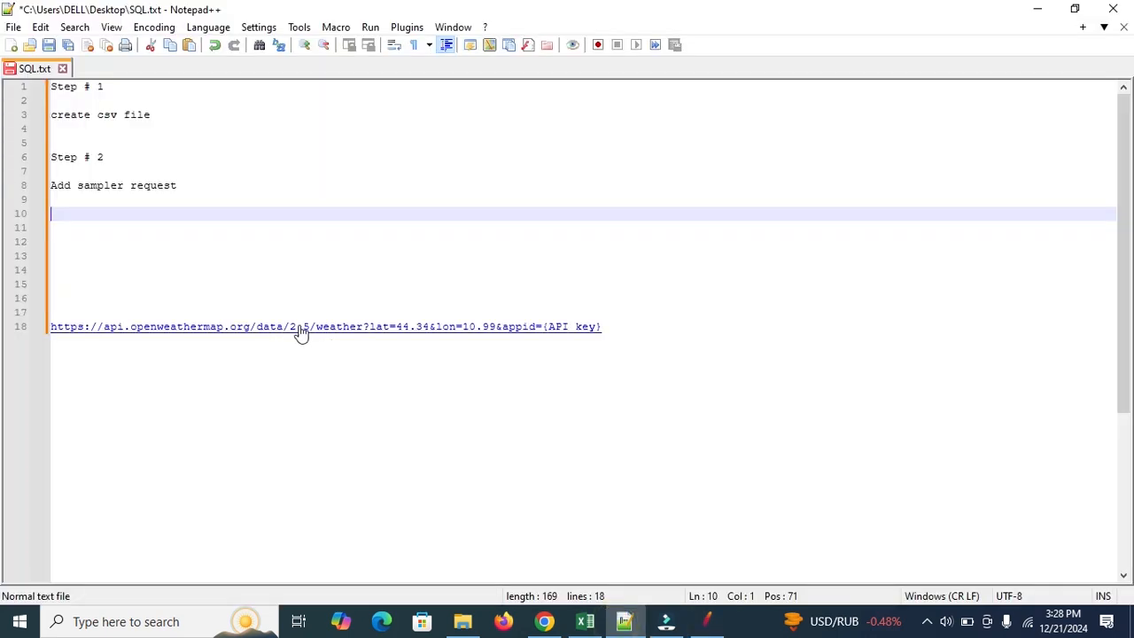
{"action": "left_click_drag", "start_coordinate": [618, 327], "coordinate": [20, 329]}
{"action": "key", "text": "ctrl+c"}
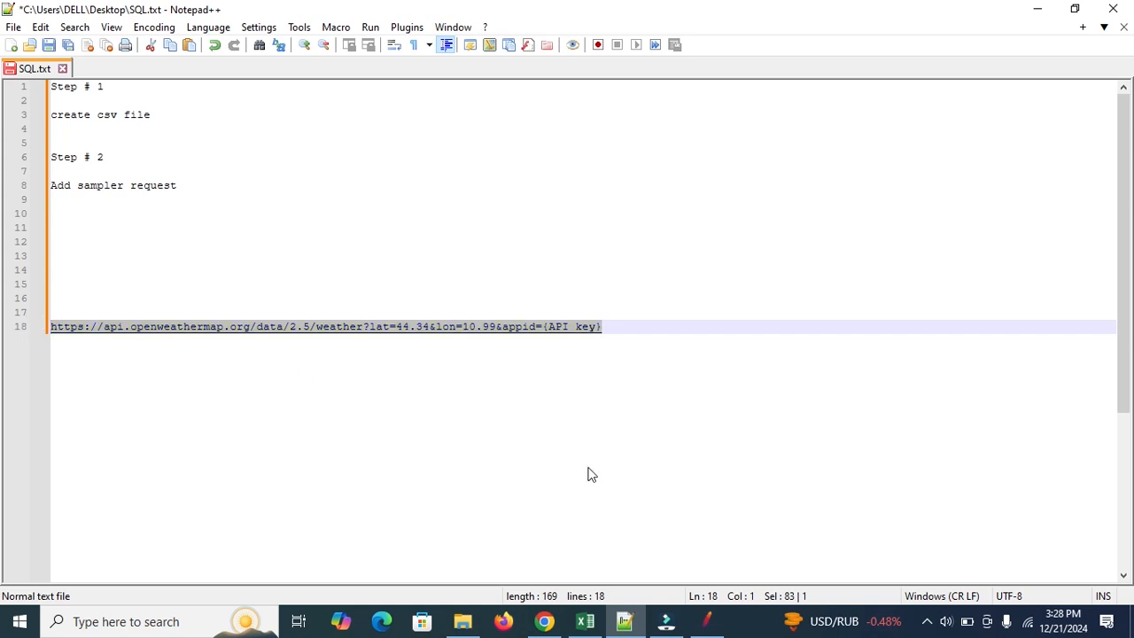
{"action": "left_click", "coordinate": [707, 620]}
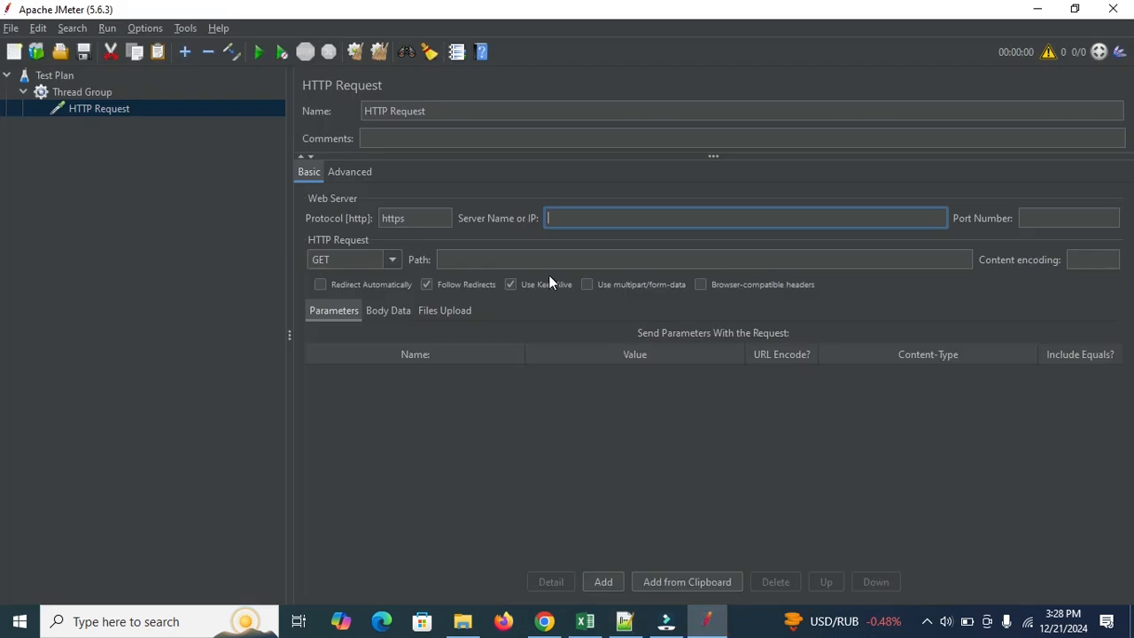
{"action": "left_click", "coordinate": [644, 219]}
{"action": "key", "text": "ctrl+v"}
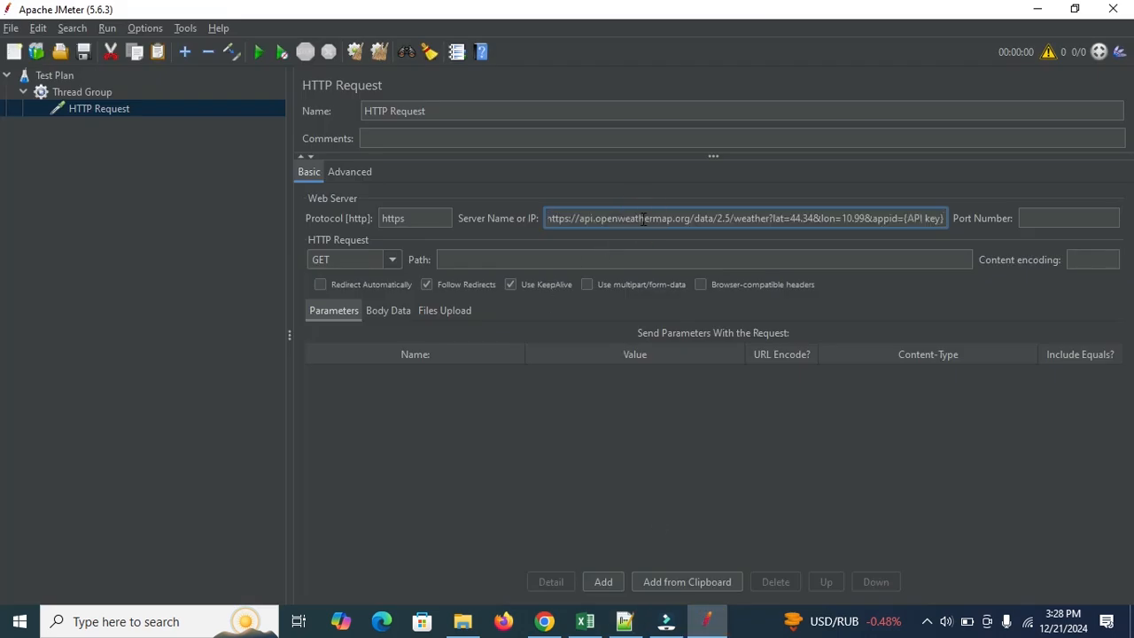
{"action": "double_click", "coordinate": [572, 219]}
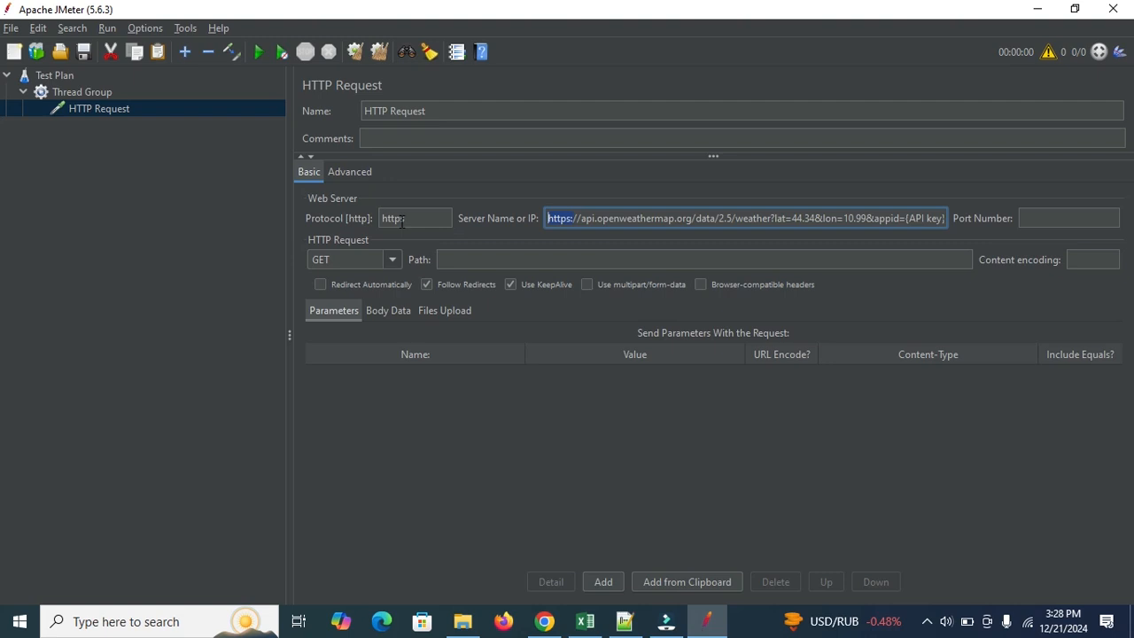
{"action": "key", "text": "Delete"}
{"action": "key", "text": "Delete"}
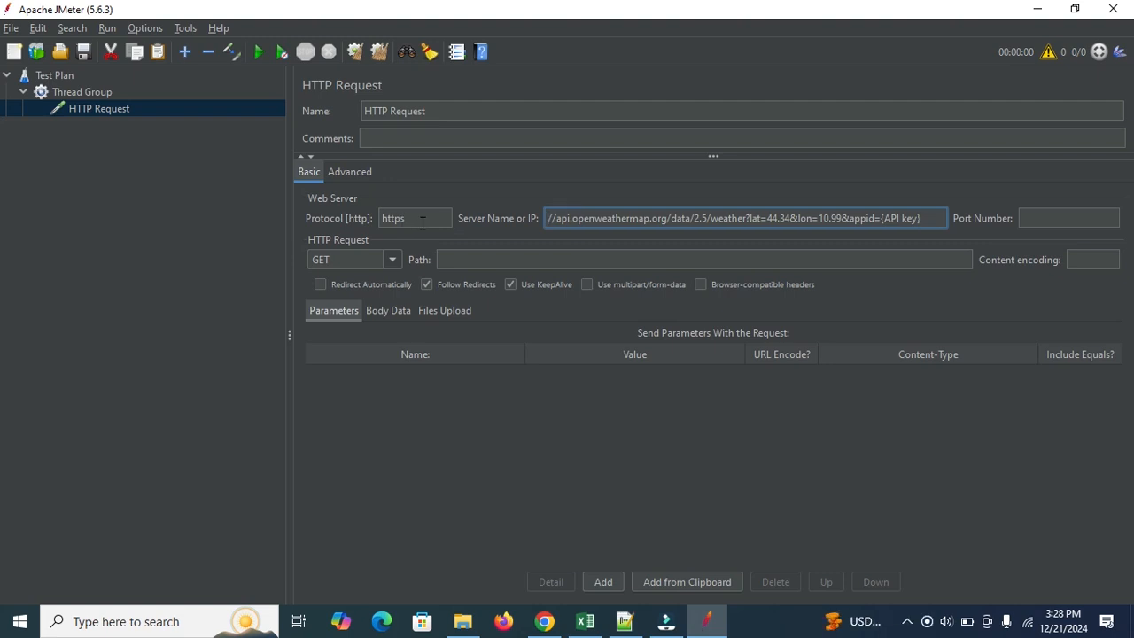
{"action": "key", "text": "Delete"}
{"action": "key", "text": "Delete"}
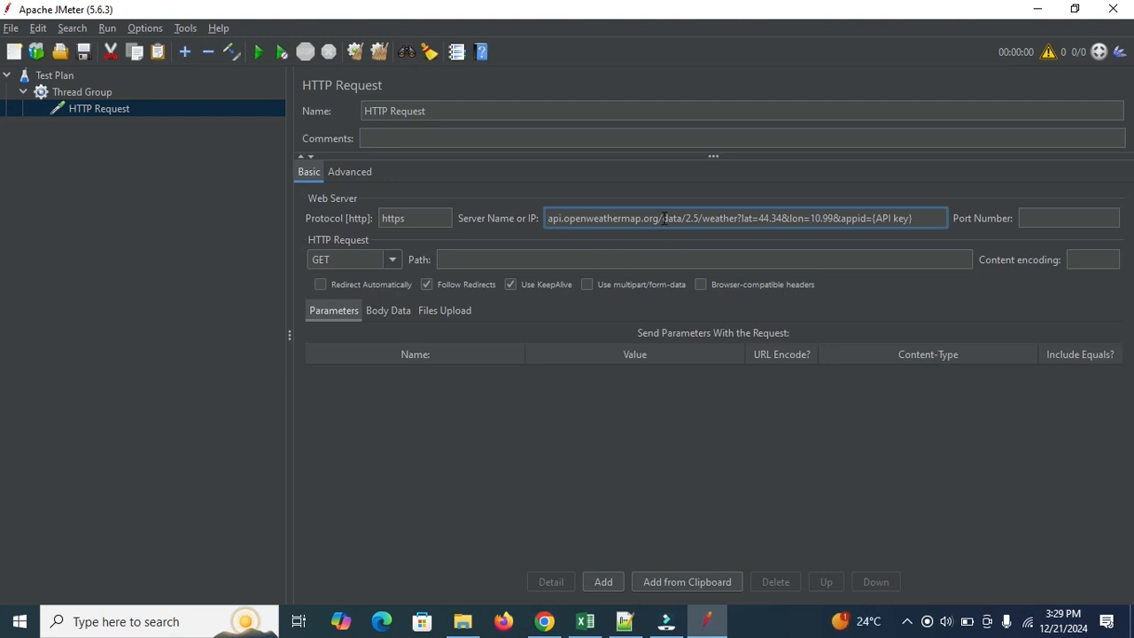
Copy "/data/2.5/weather?lat=44.34&lon=10.99&appid={API key}" from the server name into the request's Path.
{"action": "left_click_drag", "start_coordinate": [661, 217], "coordinate": [929, 218]}
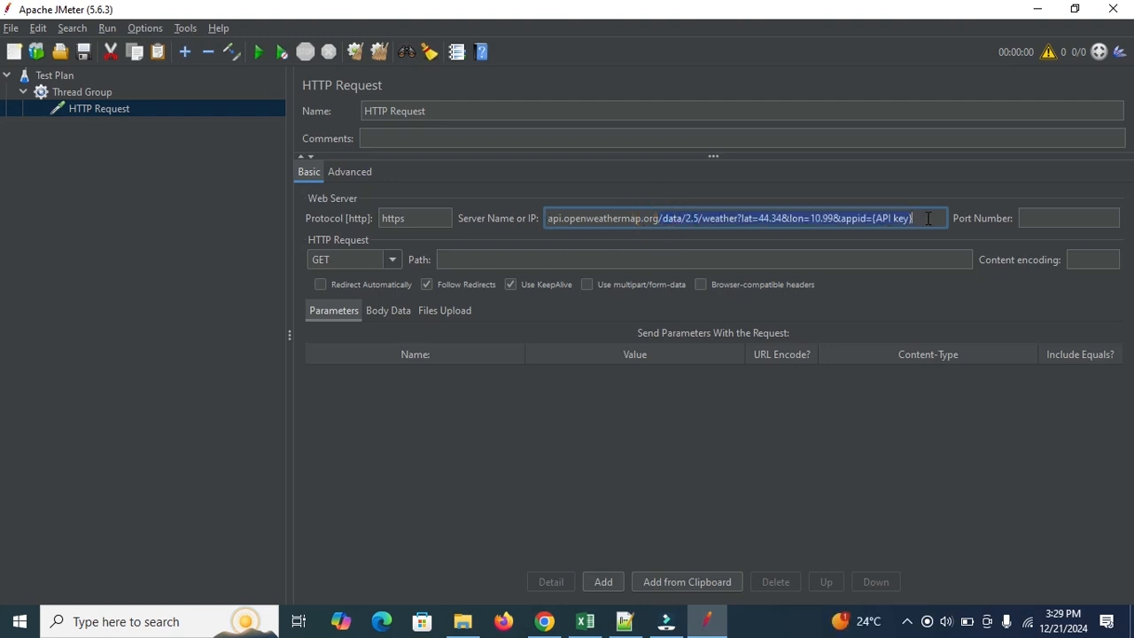
{"action": "key", "text": "ctrl+c"}
{"action": "left_click", "coordinate": [594, 260]}
{"action": "key", "text": "ctrl+v"}
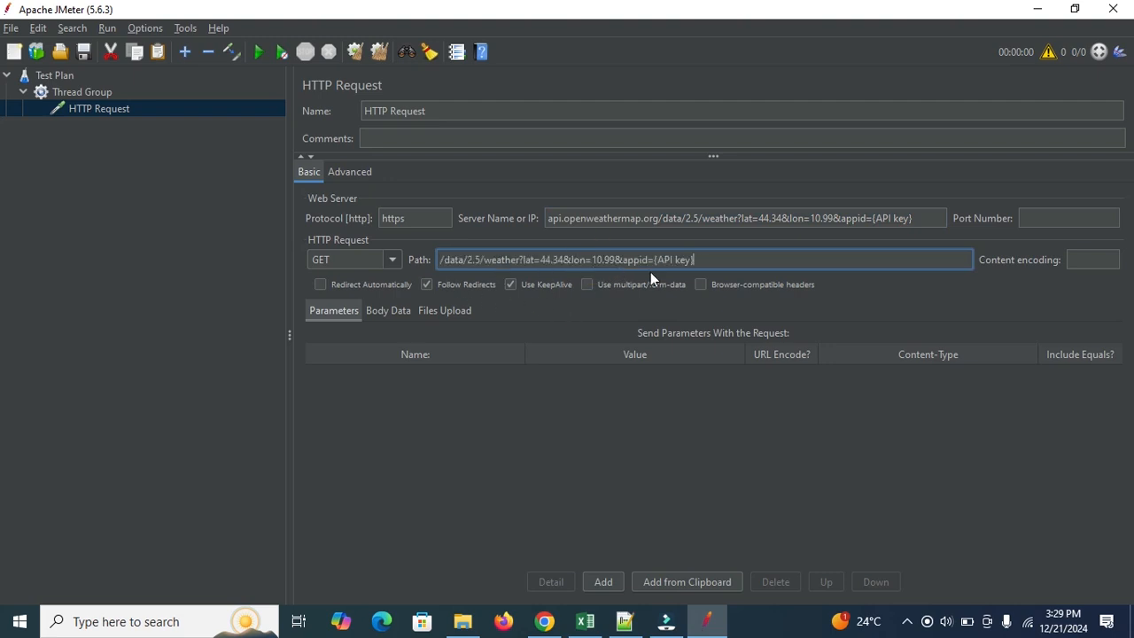
Remove the values after "lat=", "lon=" and "appid=" from the request's Path, keeping the parameter names.
{"action": "left_click", "coordinate": [565, 260]}
{"action": "key", "text": "BackSpace"}
{"action": "key", "text": "BackSpace"}
{"action": "key", "text": "BackSpace"}
{"action": "key", "text": "BackSpace"}
{"action": "key", "text": "BackSpace"}
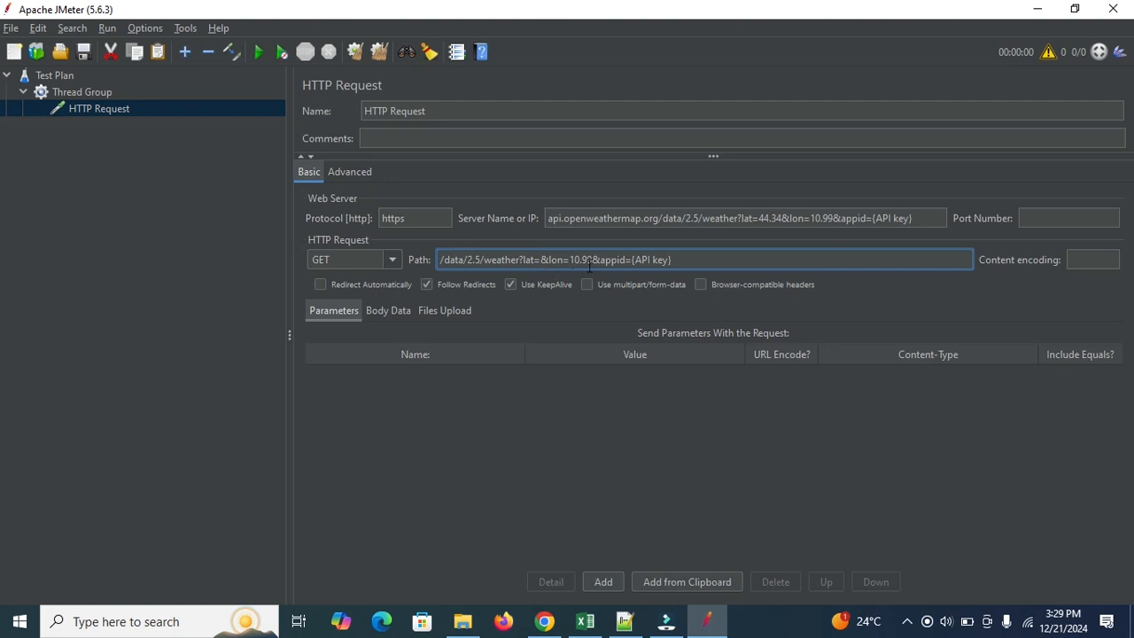
{"action": "left_click", "coordinate": [596, 259]}
{"action": "key", "text": "BackSpace"}
{"action": "key", "text": "BackSpace"}
{"action": "key", "text": "BackSpace"}
{"action": "key", "text": "BackSpace"}
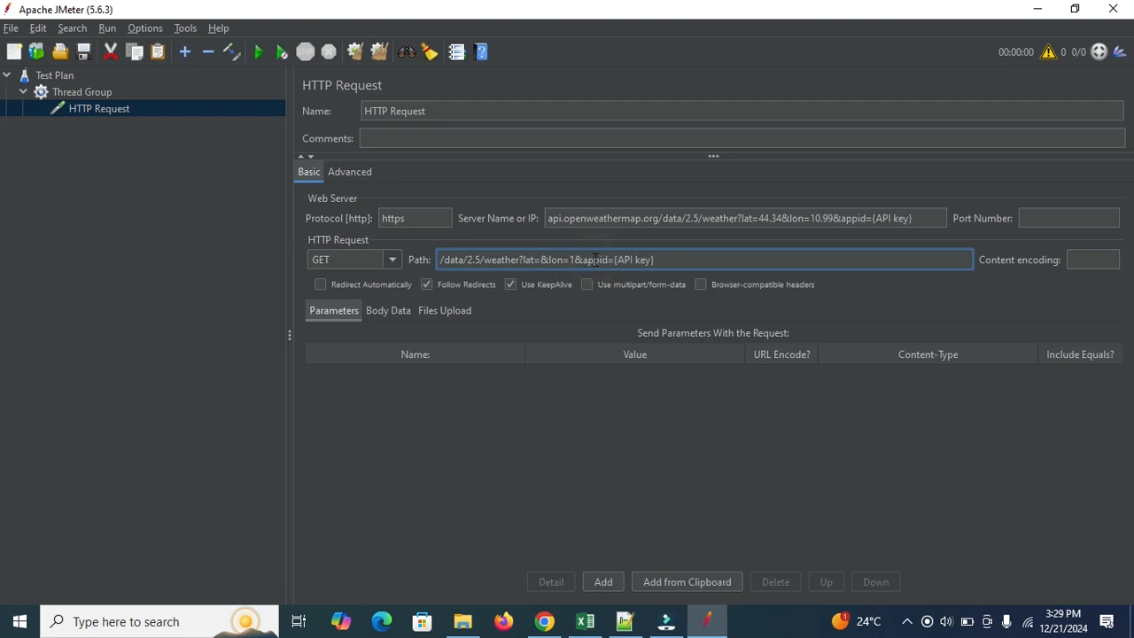
{"action": "key", "text": "BackSpace"}
{"action": "left_click_drag", "start_coordinate": [610, 260], "coordinate": [670, 263]}
{"action": "key", "text": "BackSpace"}
In the Notepad++ notes, add the heading "Step # 3" and the line "Add data set config" below the sampler request step.
{"action": "left_click", "coordinate": [625, 621]}
{"action": "left_click", "coordinate": [119, 207]}
{"action": "key", "text": "Return"}
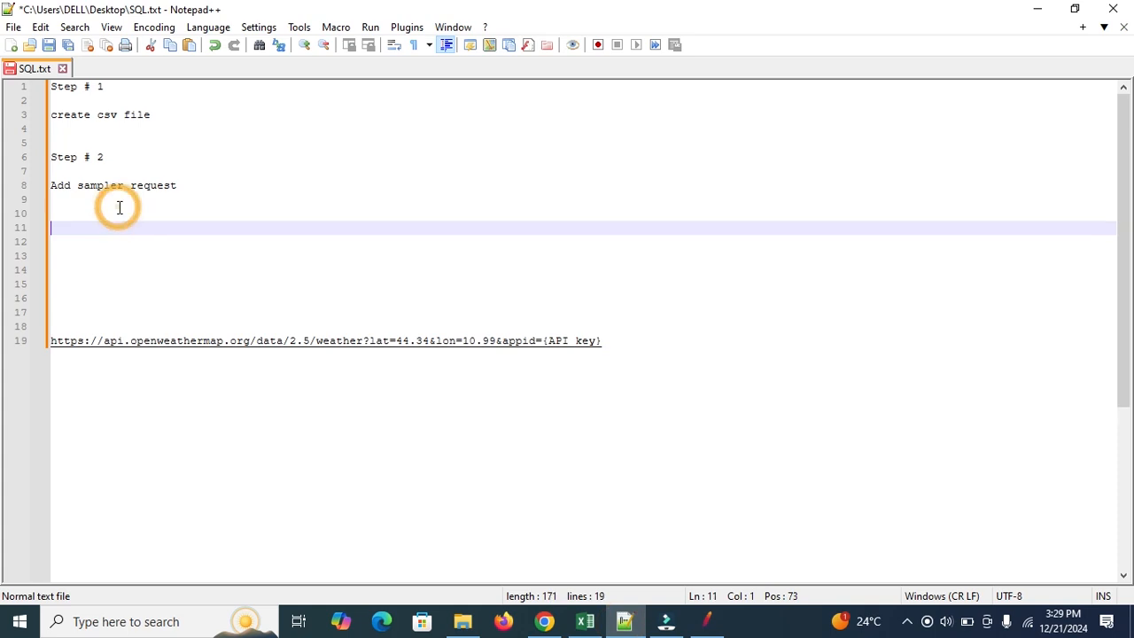
{"action": "type", "text": "Step # 3"}
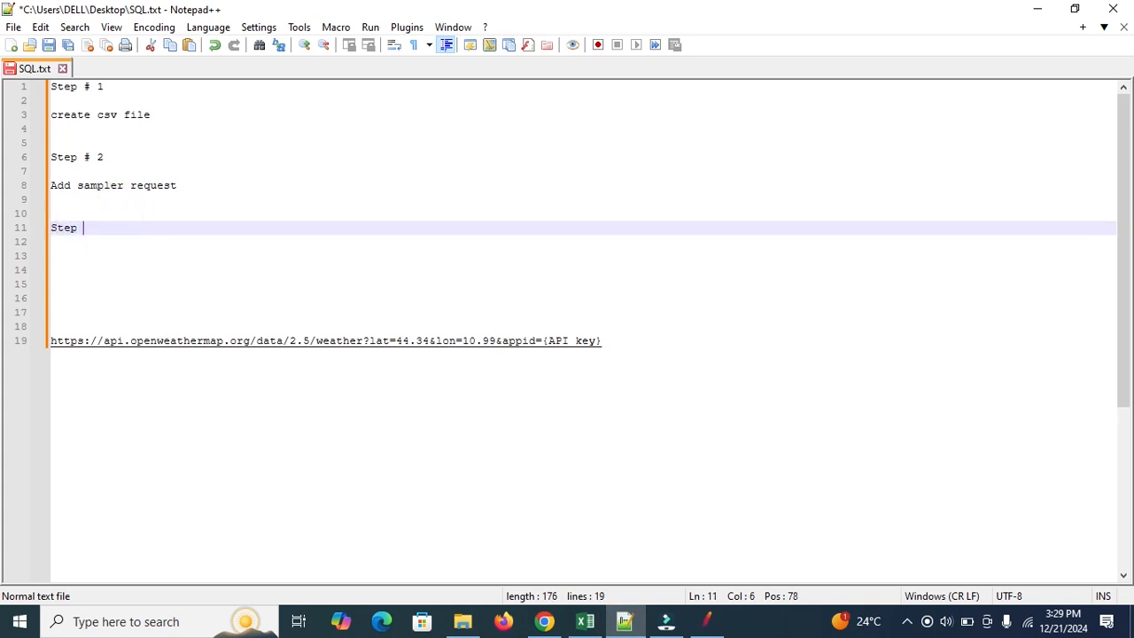
{"action": "key", "text": "Return"}
{"action": "key", "text": "Return"}
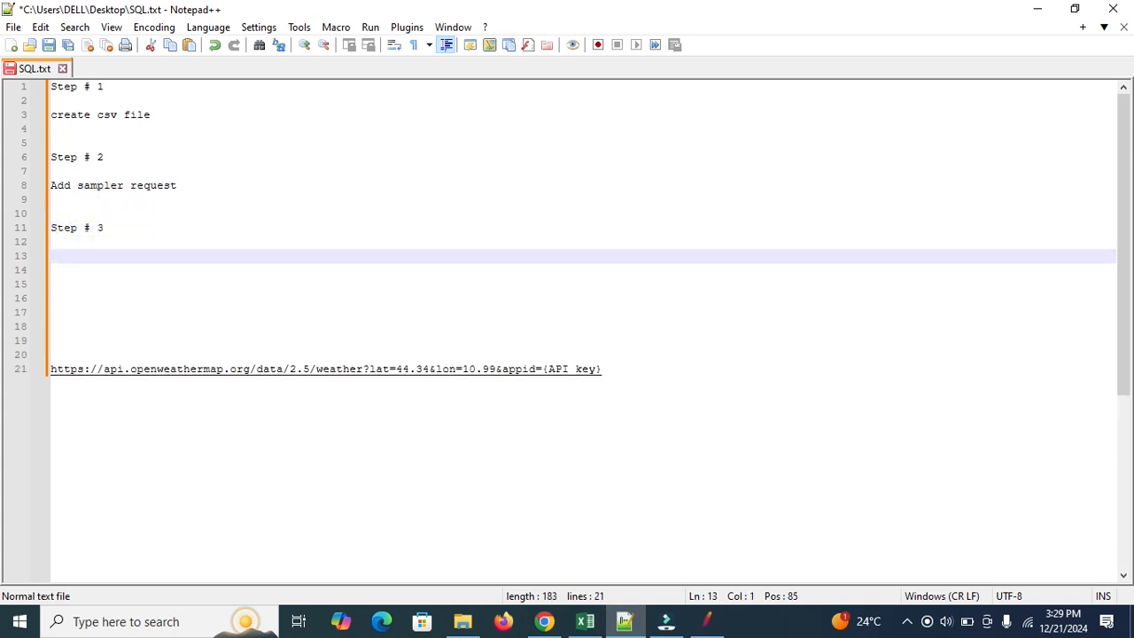
{"action": "type", "text": "A"}
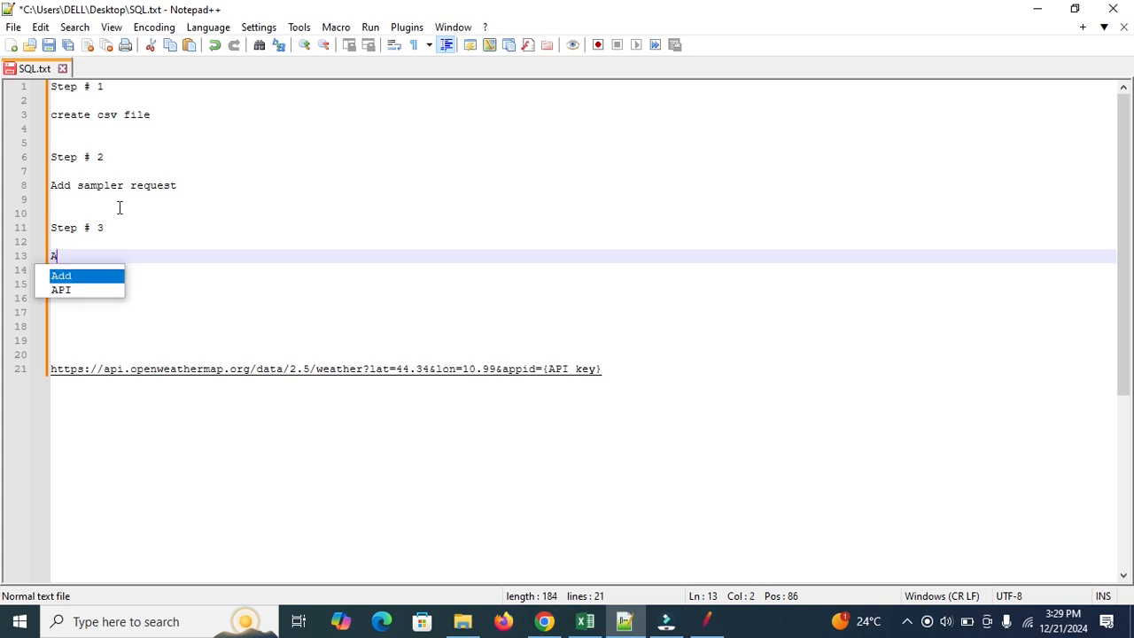
{"action": "type", "text": "dd data s"}
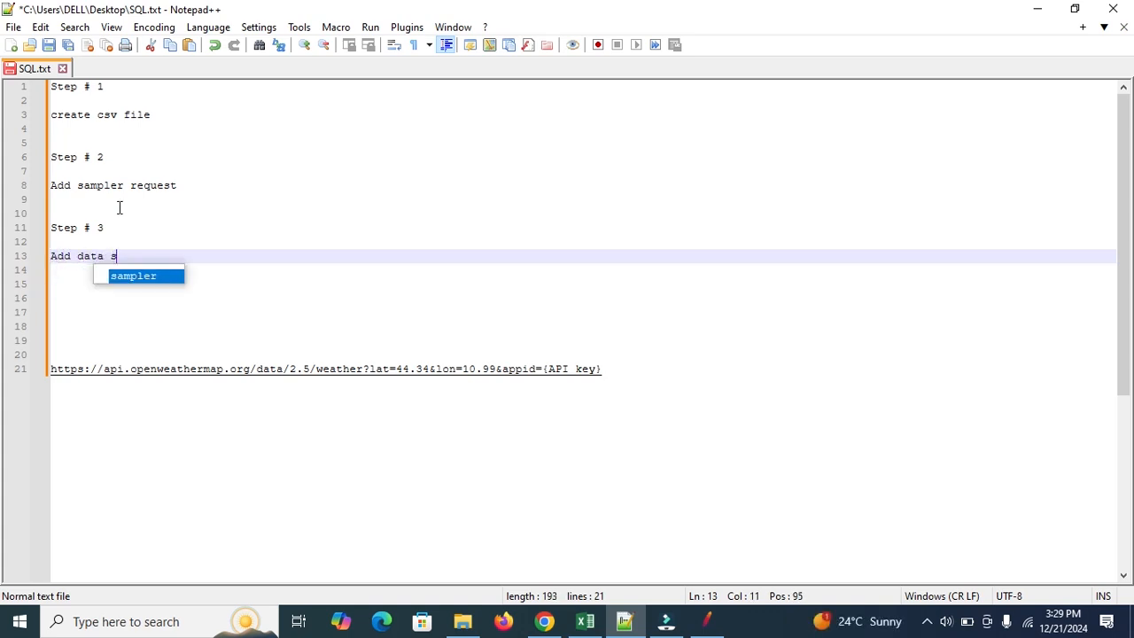
{"action": "type", "text": "et config"}
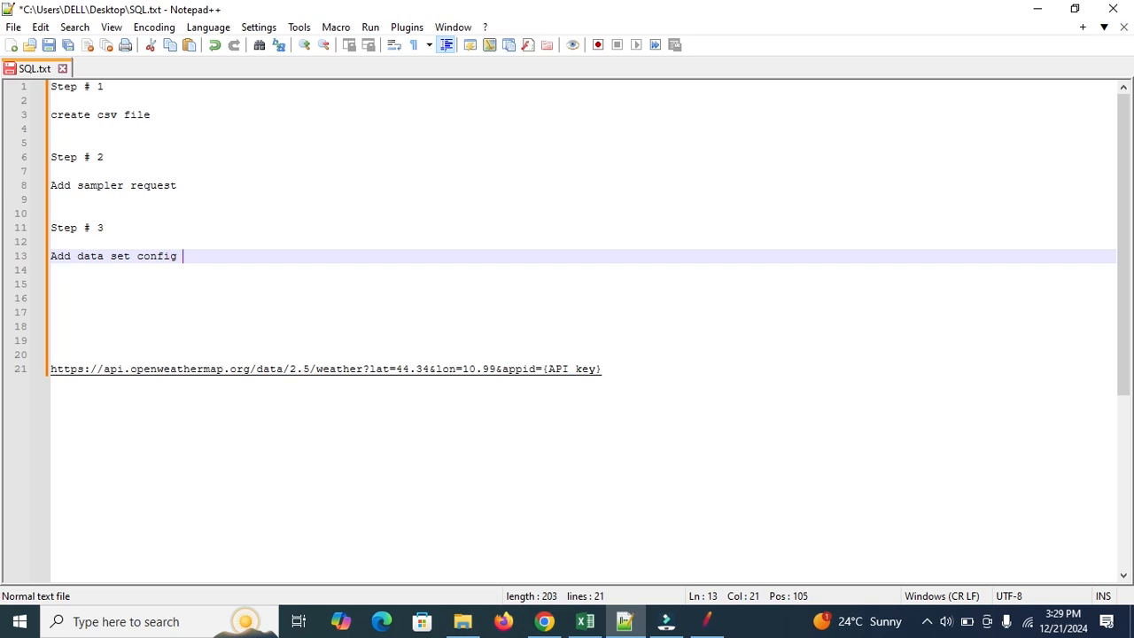
{"action": "key", "text": "Return"}
{"action": "key", "text": "Return"}
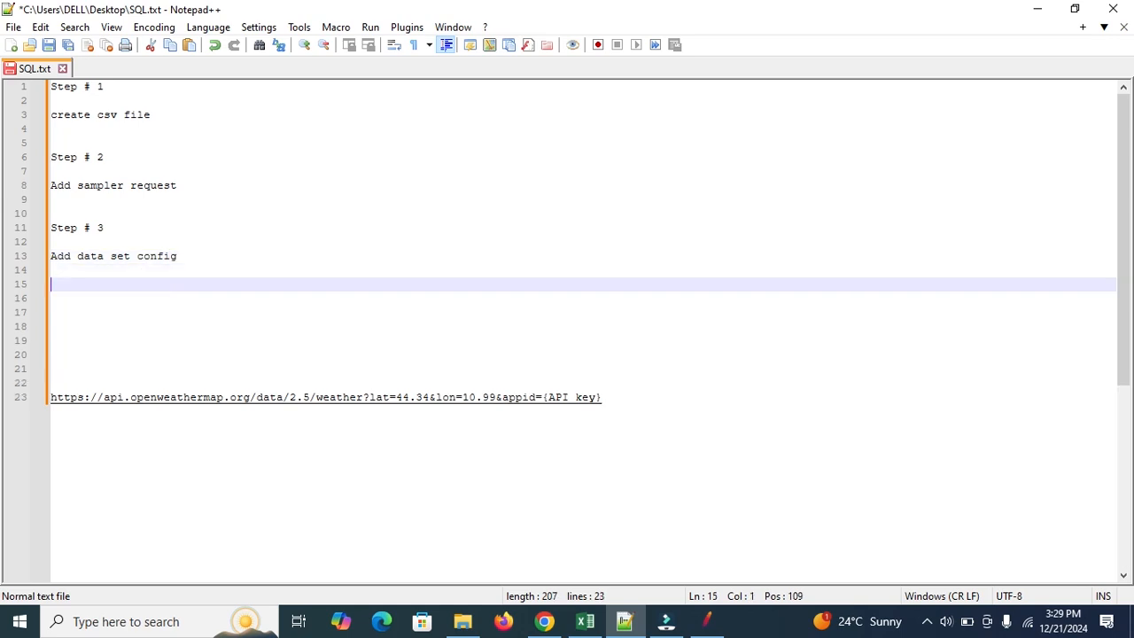
Switch to JMeter and add a CSV Data Set Config element to the Thread Group.
{"action": "left_click", "coordinate": [720, 620]}
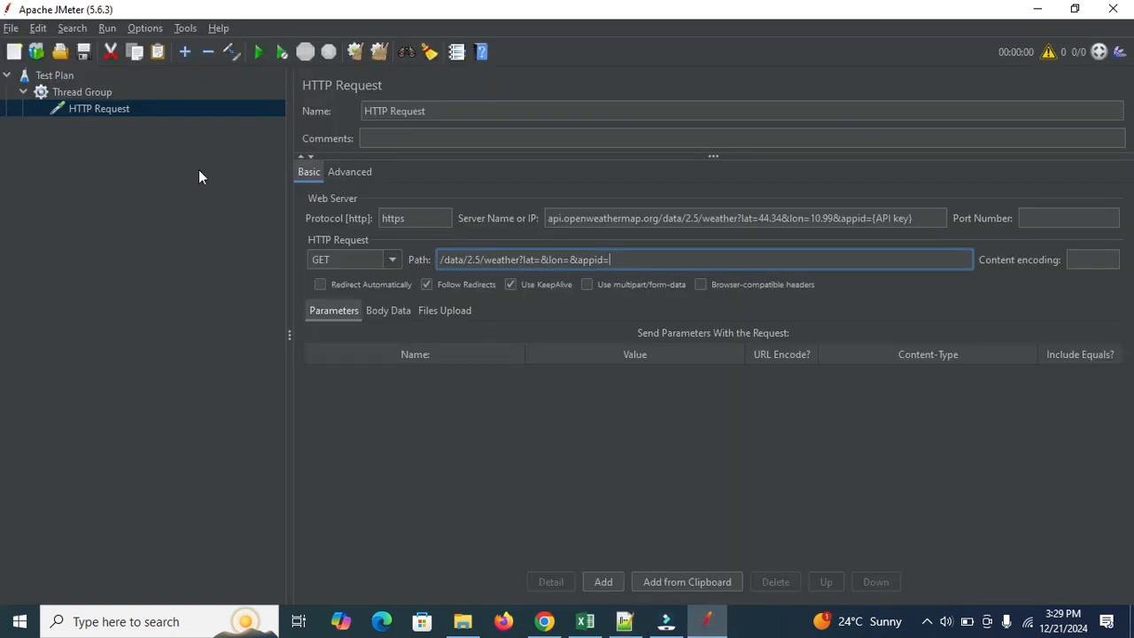
{"action": "left_click", "coordinate": [84, 91]}
{"action": "right_click", "coordinate": [84, 91]}
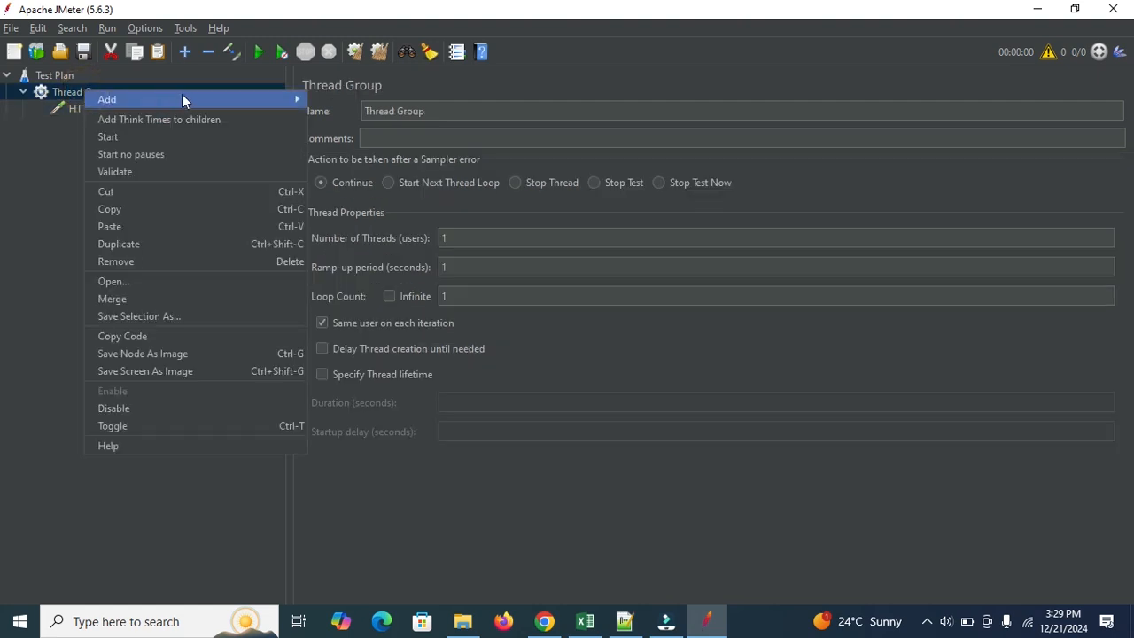
{"action": "mouse_move", "coordinate": [186, 99]}
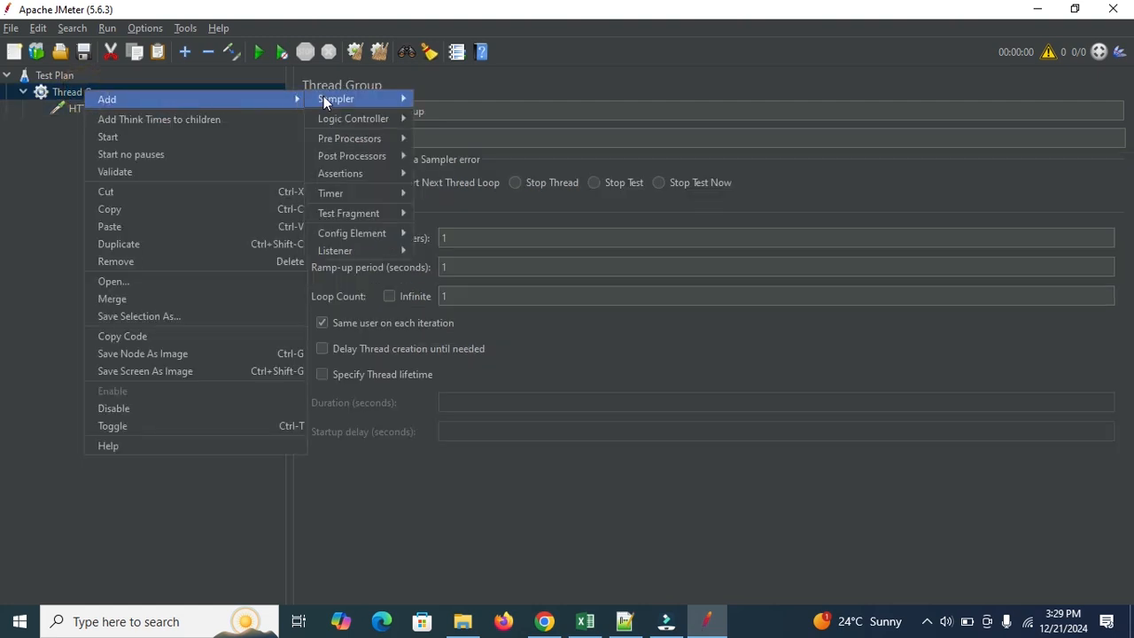
{"action": "mouse_move", "coordinate": [366, 230]}
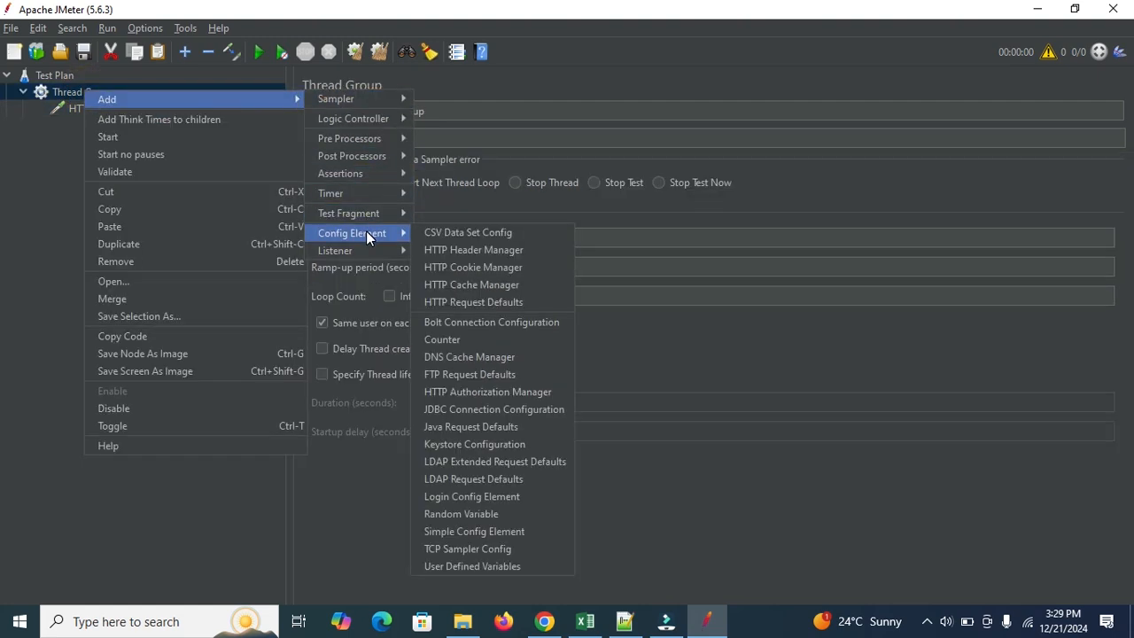
{"action": "left_click", "coordinate": [469, 235]}
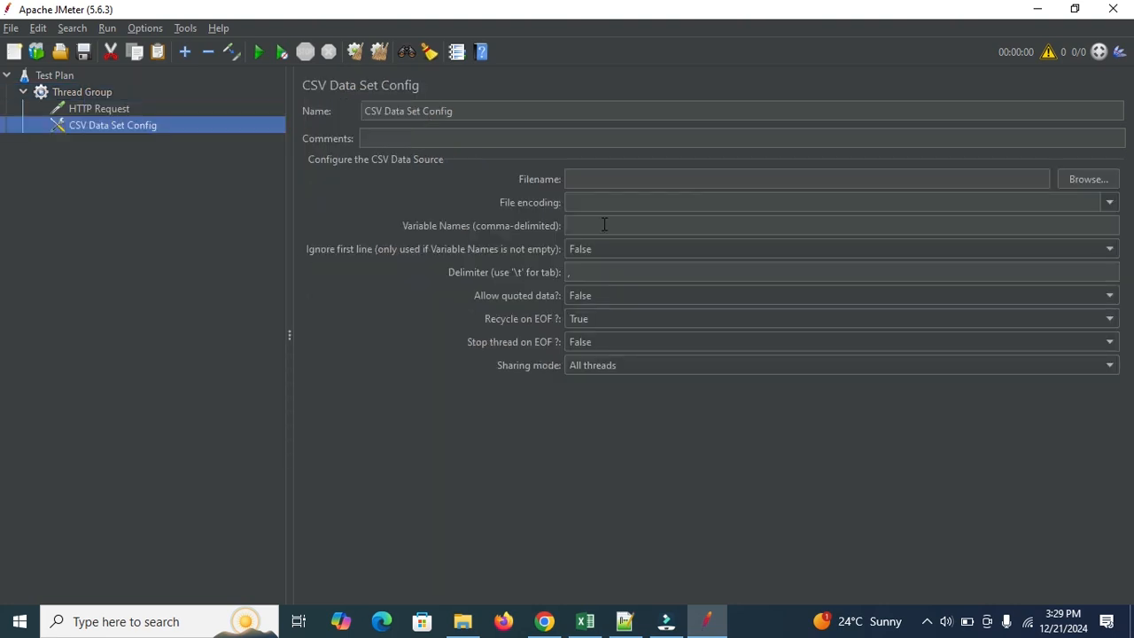
Choose weather.csv from JMeter's bin folder as the Filename of the CSV Data Set Config.
{"action": "left_click", "coordinate": [620, 181]}
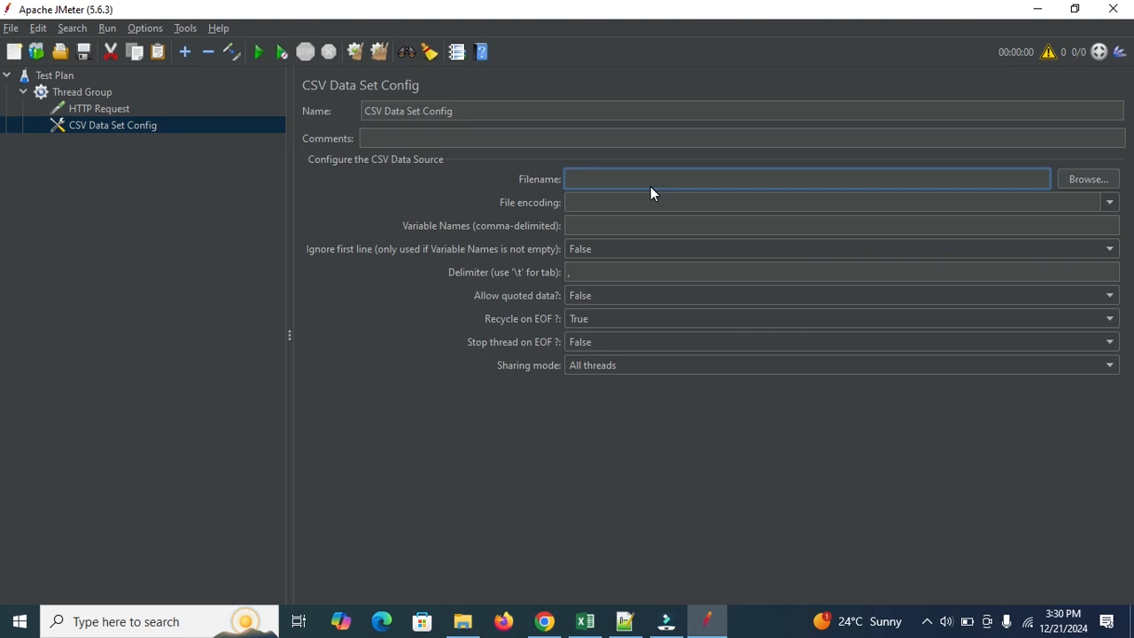
{"action": "left_click", "coordinate": [1081, 180]}
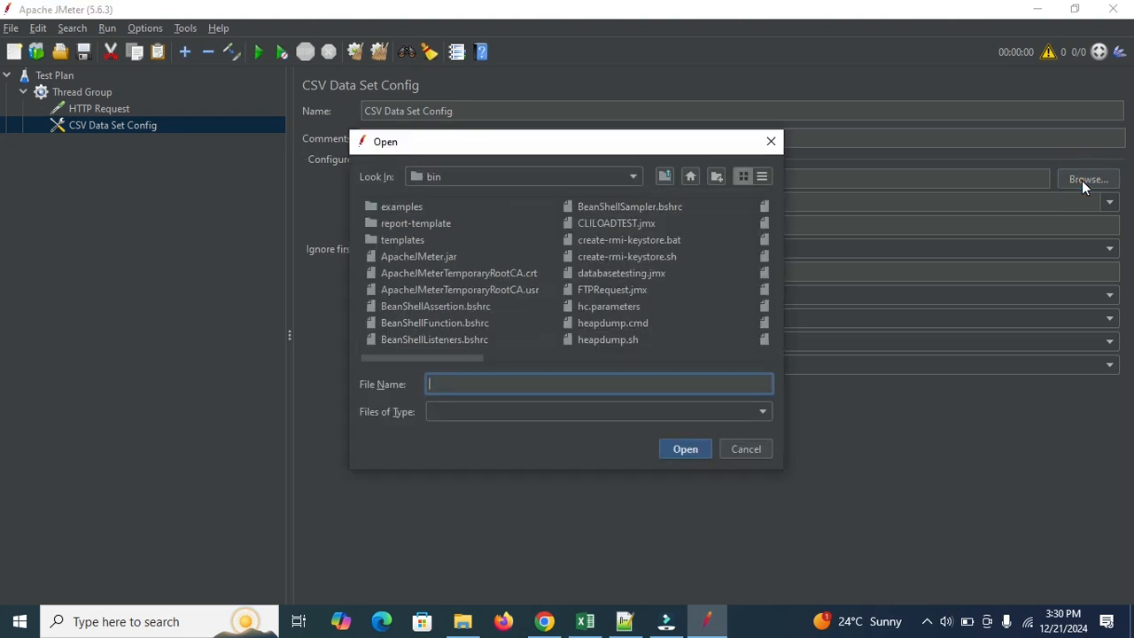
{"action": "left_click", "coordinate": [631, 284]}
{"action": "key", "text": "w"}
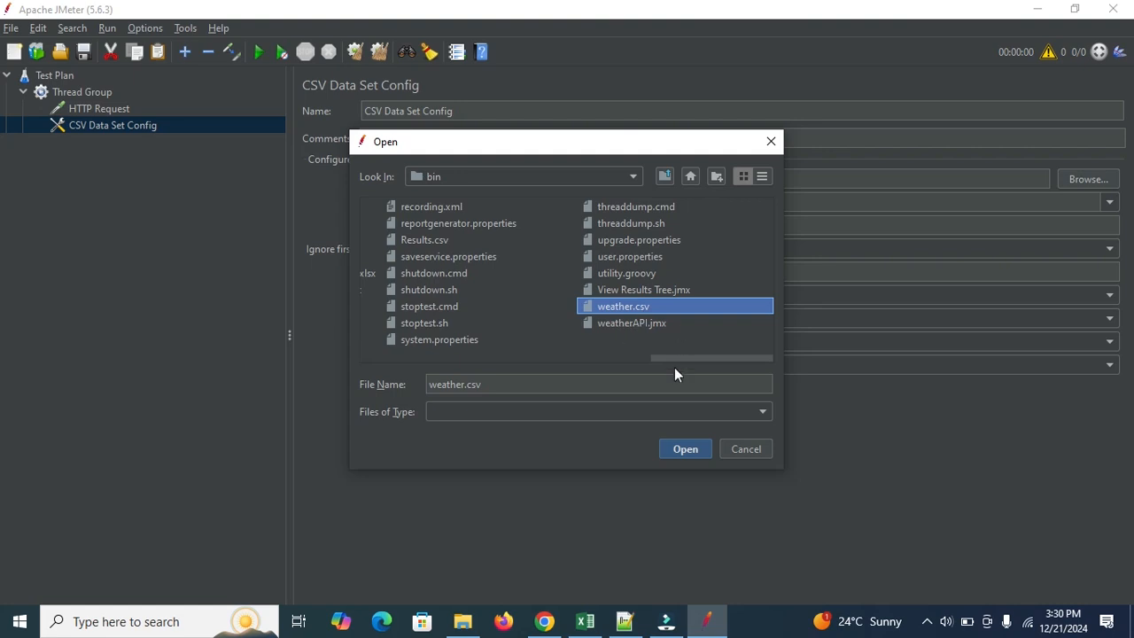
{"action": "left_click", "coordinate": [690, 450]}
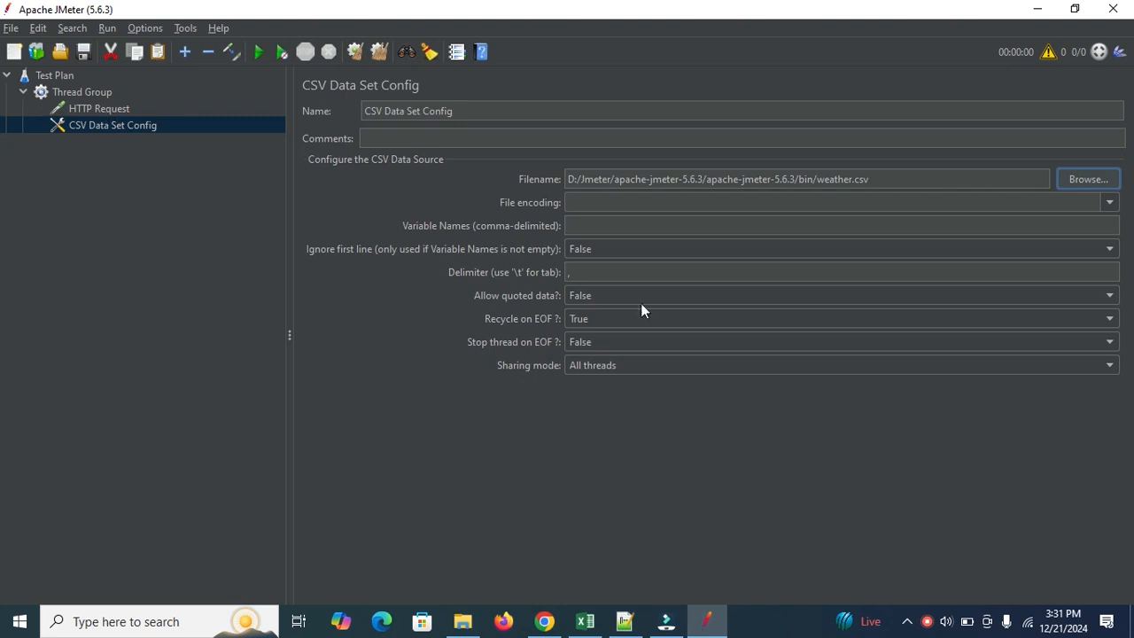
In the Notepad++ notes, add the heading "Step # 4" and the line "Create variable" below step 3.
{"action": "left_click", "coordinate": [625, 621]}
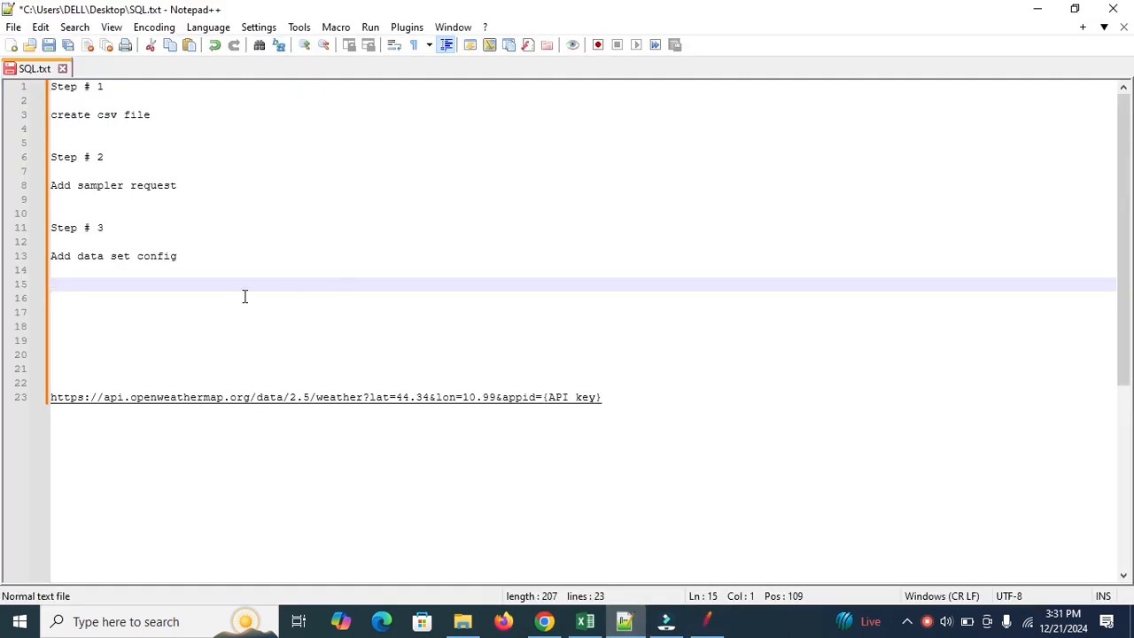
{"action": "type", "text": "Step # 4"}
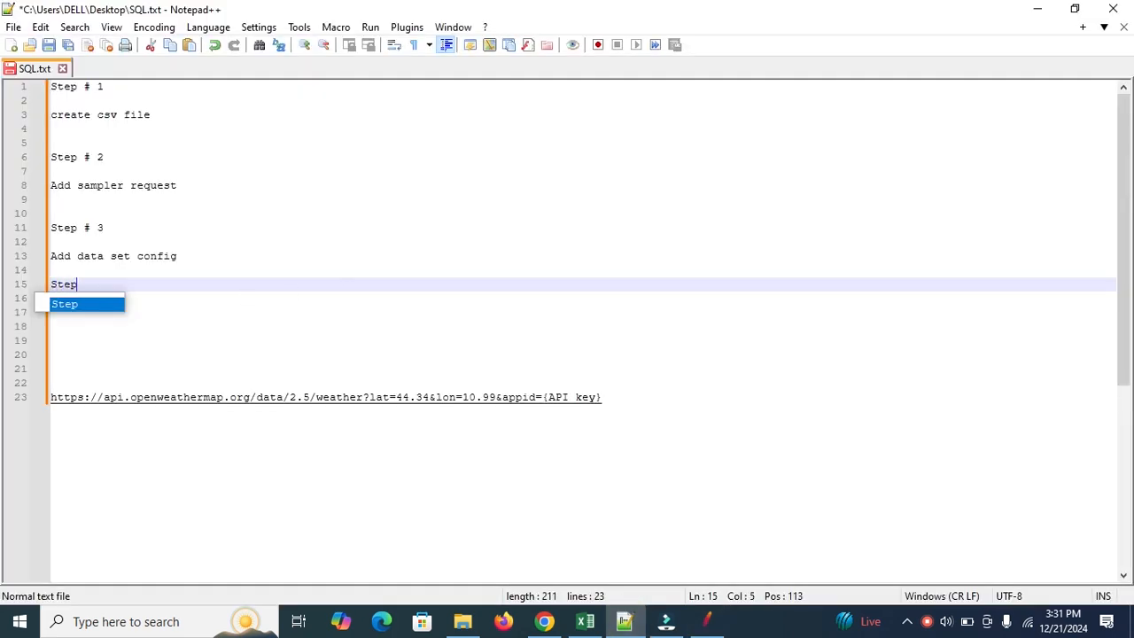
{"action": "key", "text": "Return"}
{"action": "key", "text": "Return"}
{"action": "type", "text": "Create "}
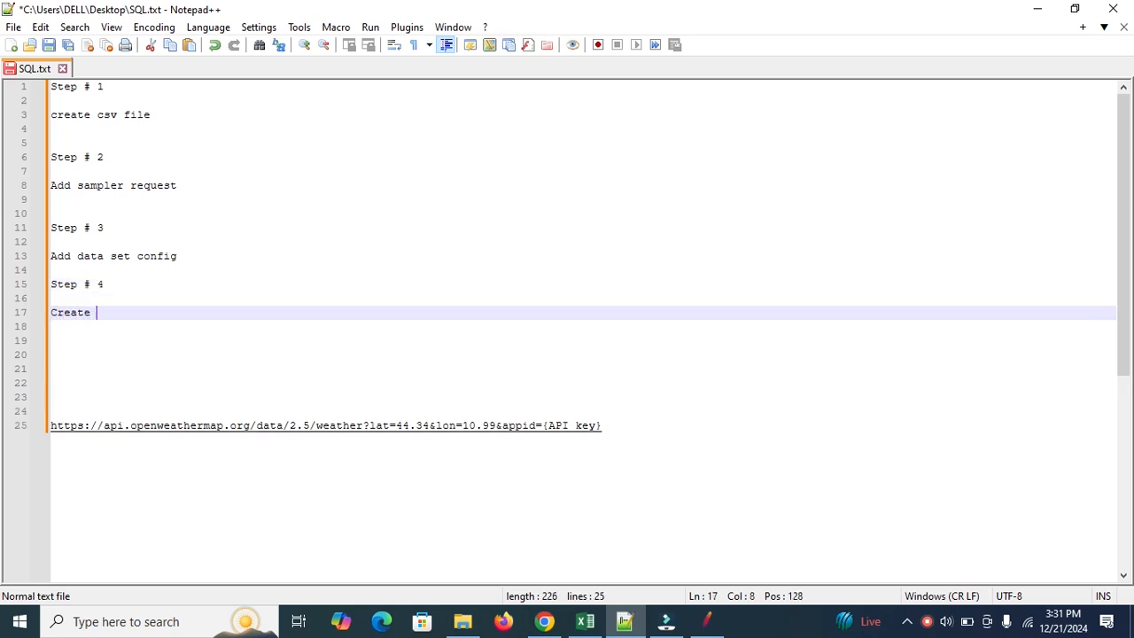
{"action": "type", "text": "variable"}
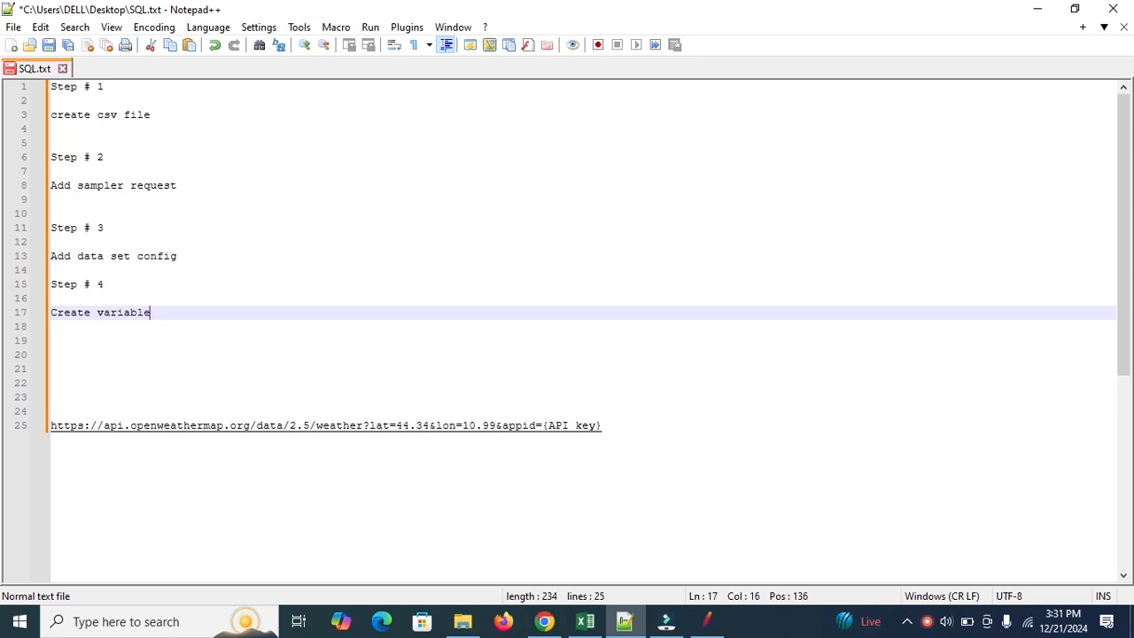
{"action": "key", "text": "Return"}
{"action": "key", "text": "Return"}
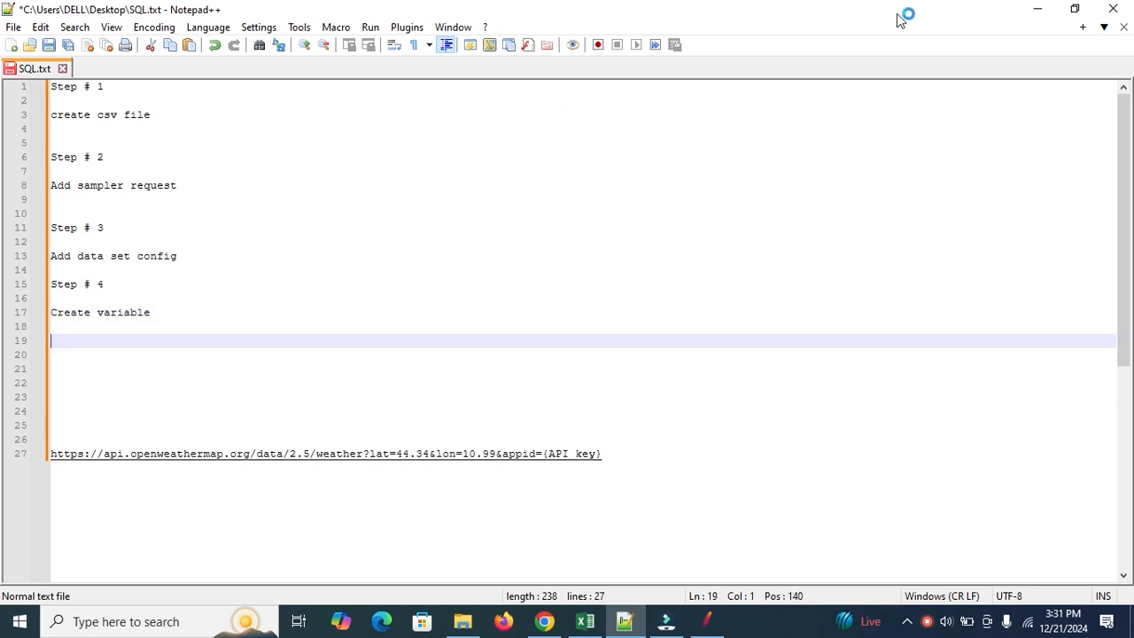
Back in JMeter, insert the variable ${lat} after "lat=" in the HTTP Request's Path, checking the column name in the Excel weather sheet.
{"action": "left_click", "coordinate": [1037, 9]}
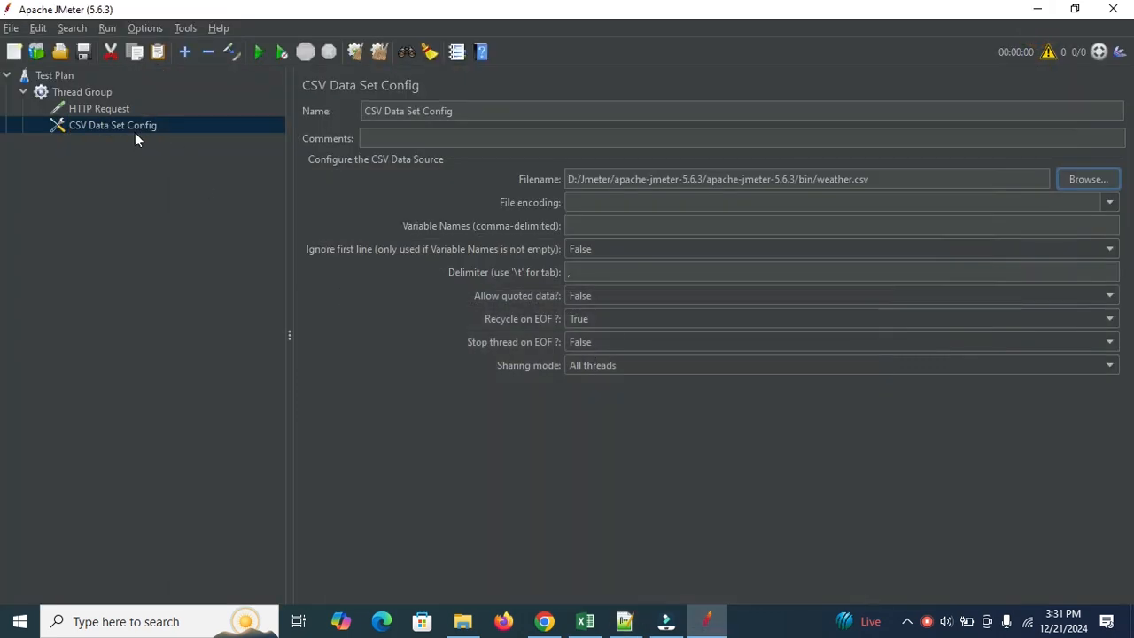
{"action": "left_click", "coordinate": [104, 114]}
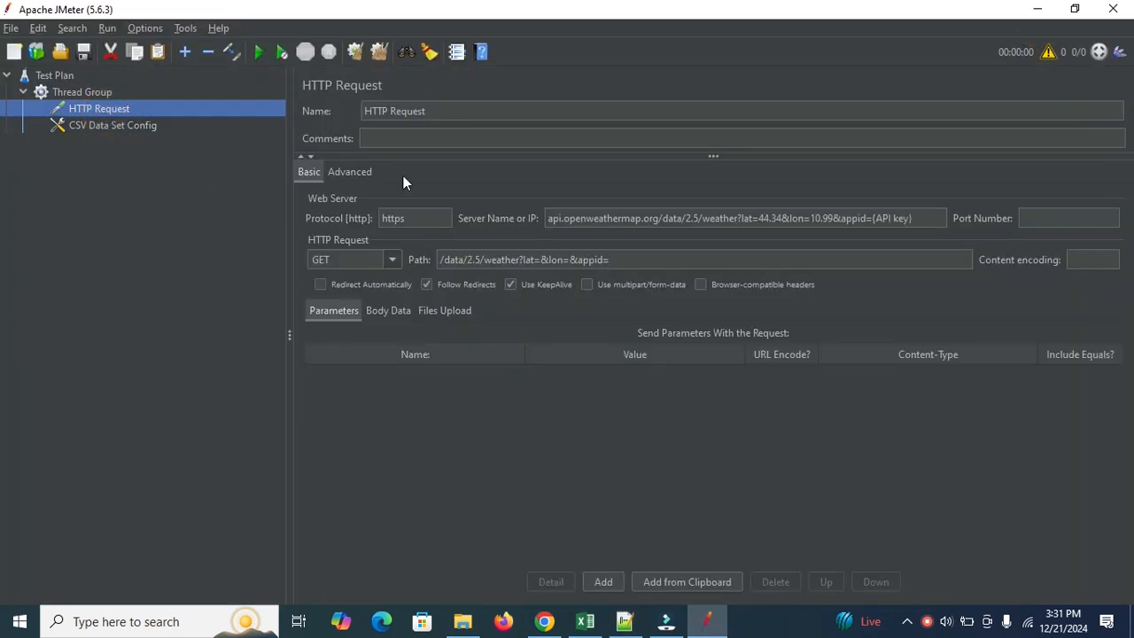
{"action": "left_click", "coordinate": [541, 262]}
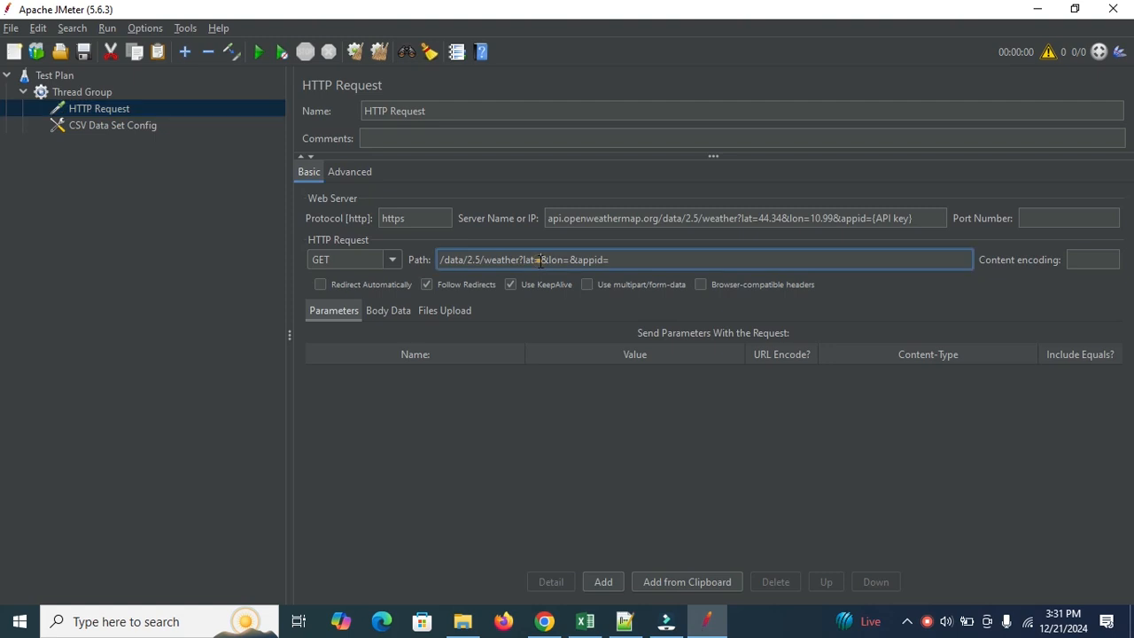
{"action": "type", "text": "${"}
{"action": "left_click", "coordinate": [583, 623]}
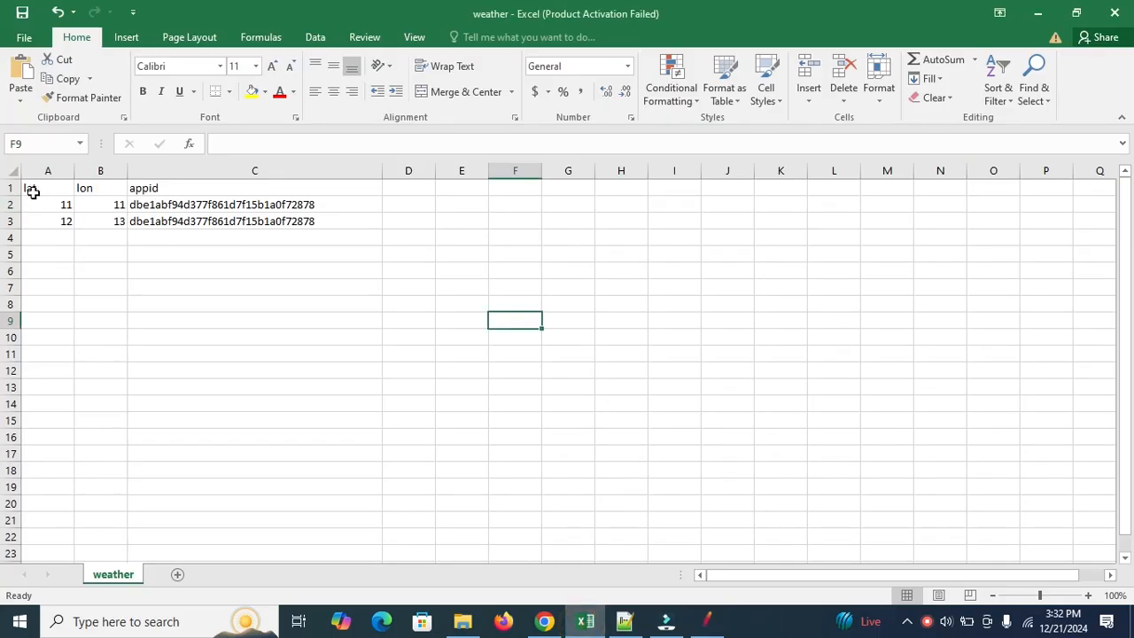
{"action": "left_click", "coordinate": [1038, 14]}
{"action": "type", "text": "lat}&lon=&appid="}
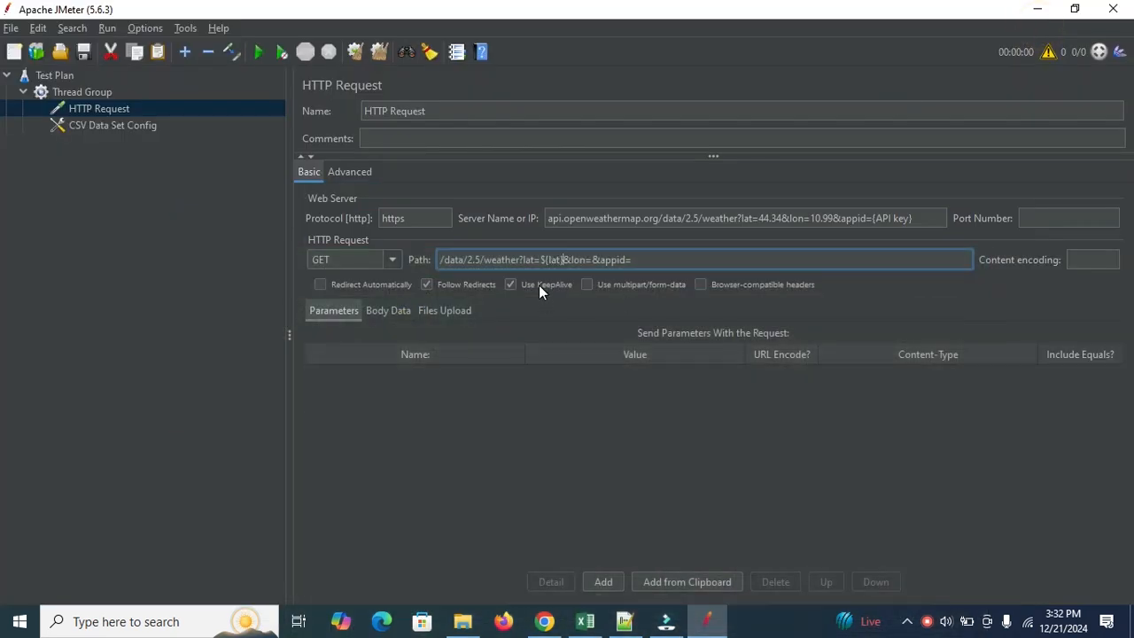
Insert the variable ${lon} after "lon=" in the HTTP Request's Path.
{"action": "left_click", "coordinate": [590, 260]}
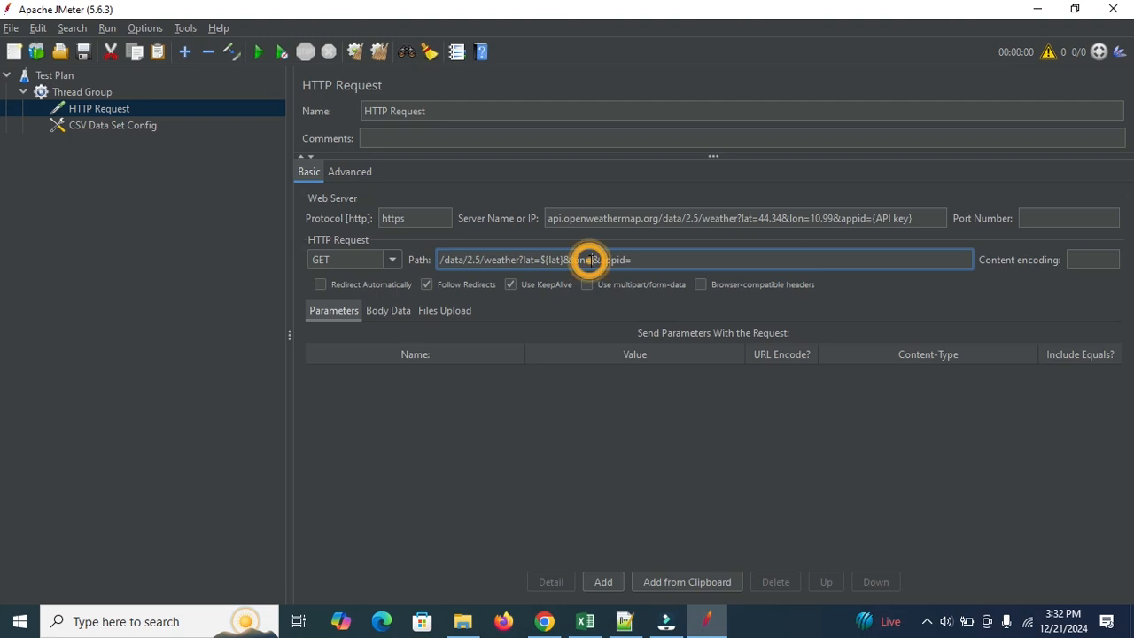
{"action": "type", "text": "${"}
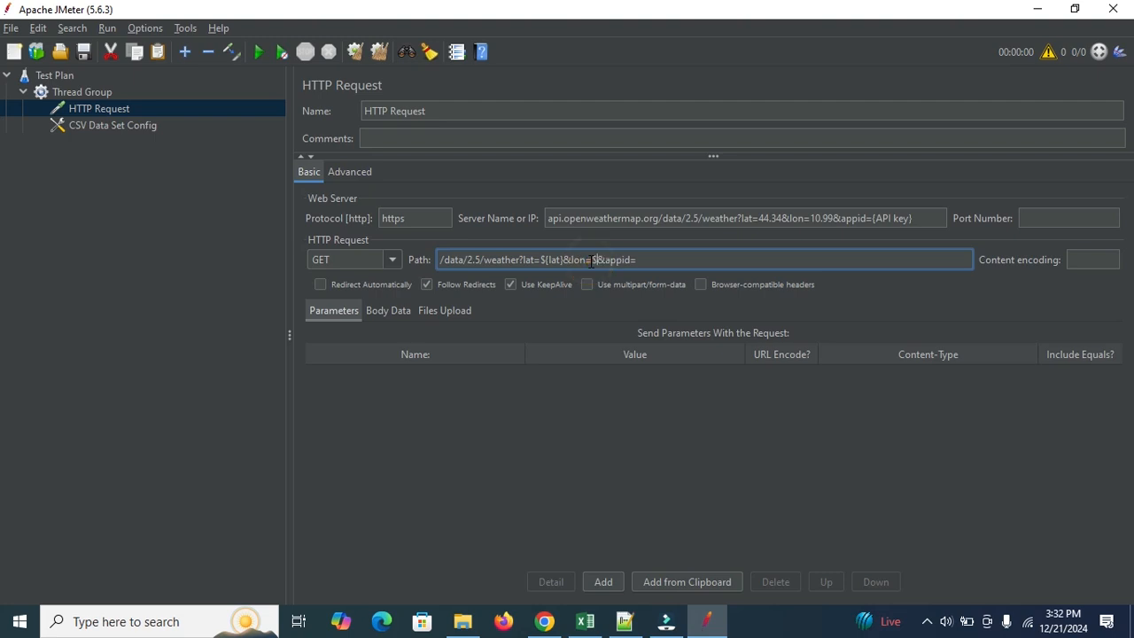
{"action": "type", "text": "lon}"}
Insert the variable ${appid} after "appid=" in the request's Path, checking the column name in the Excel weather sheet.
{"action": "left_click", "coordinate": [664, 259]}
{"action": "type", "text": "${"}
{"action": "left_click", "coordinate": [585, 621]}
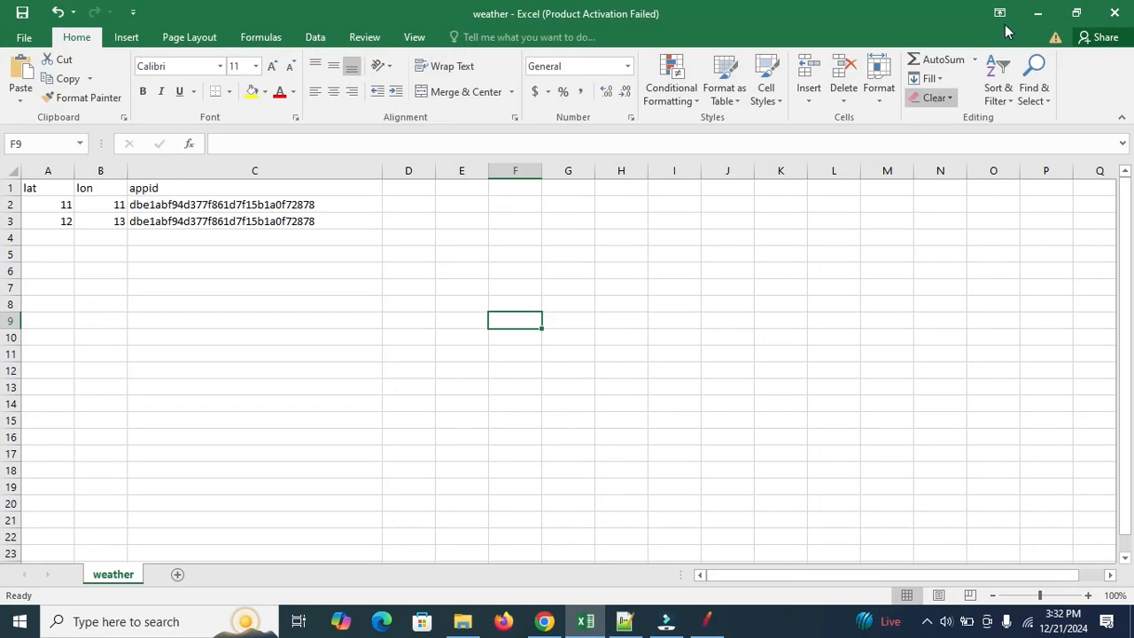
{"action": "left_click", "coordinate": [1037, 13]}
{"action": "left_click", "coordinate": [687, 263]}
{"action": "type", "text": "appid=${appid"}
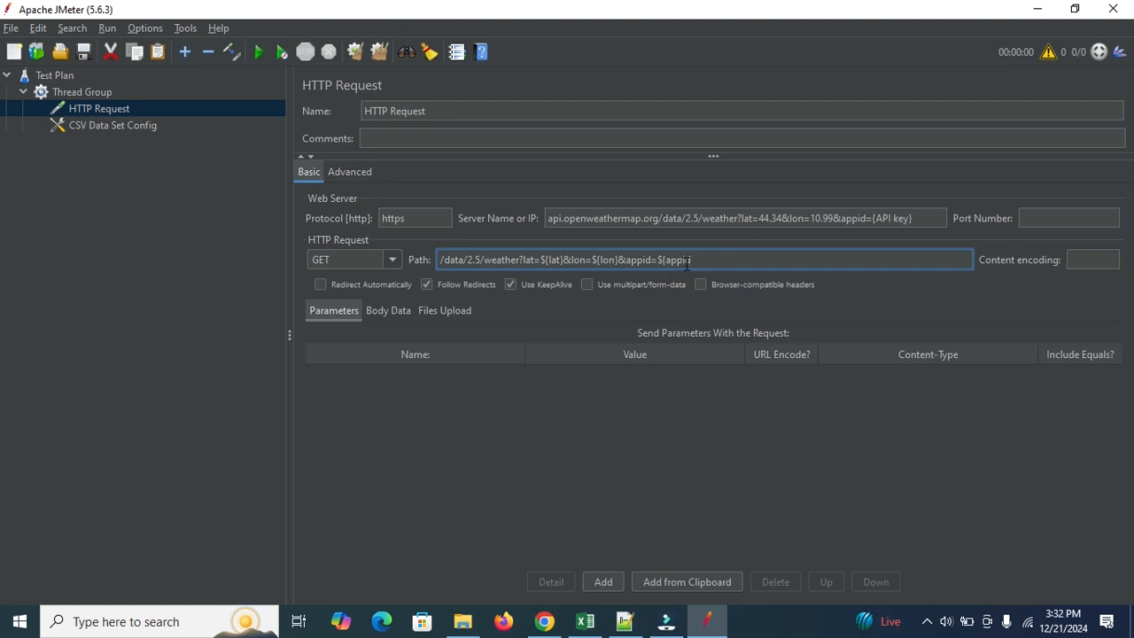
{"action": "type", "text": "}"}
Shorten the HTTP Request's Server Name or IP to api.openweathermap.org by deleting the path and query part.
{"action": "left_click", "coordinate": [74, 95]}
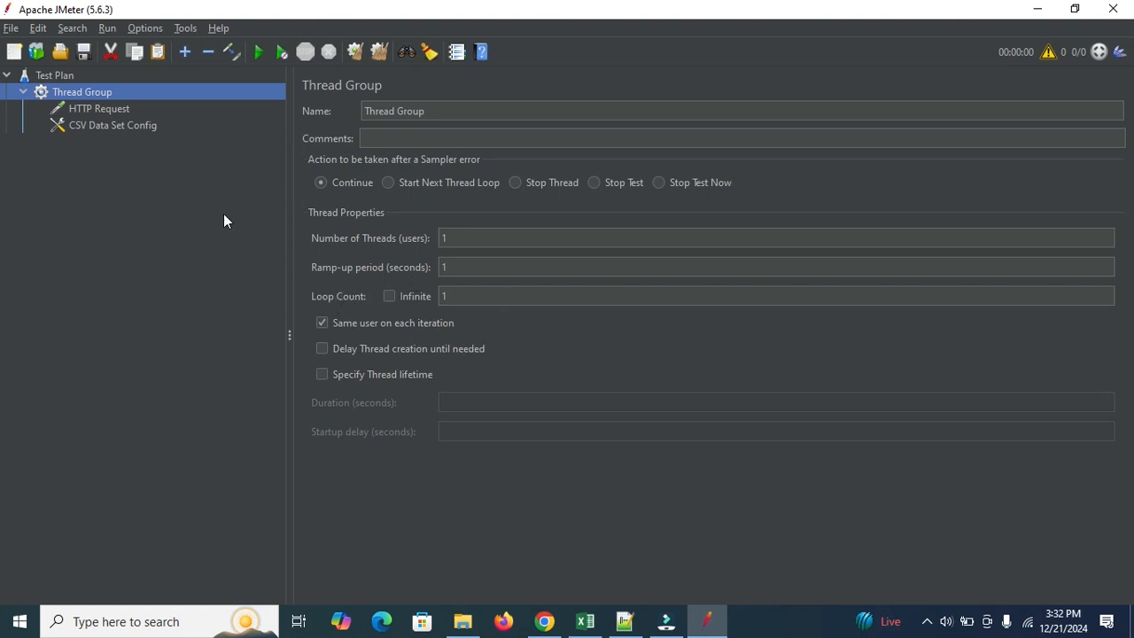
{"action": "left_click", "coordinate": [96, 109]}
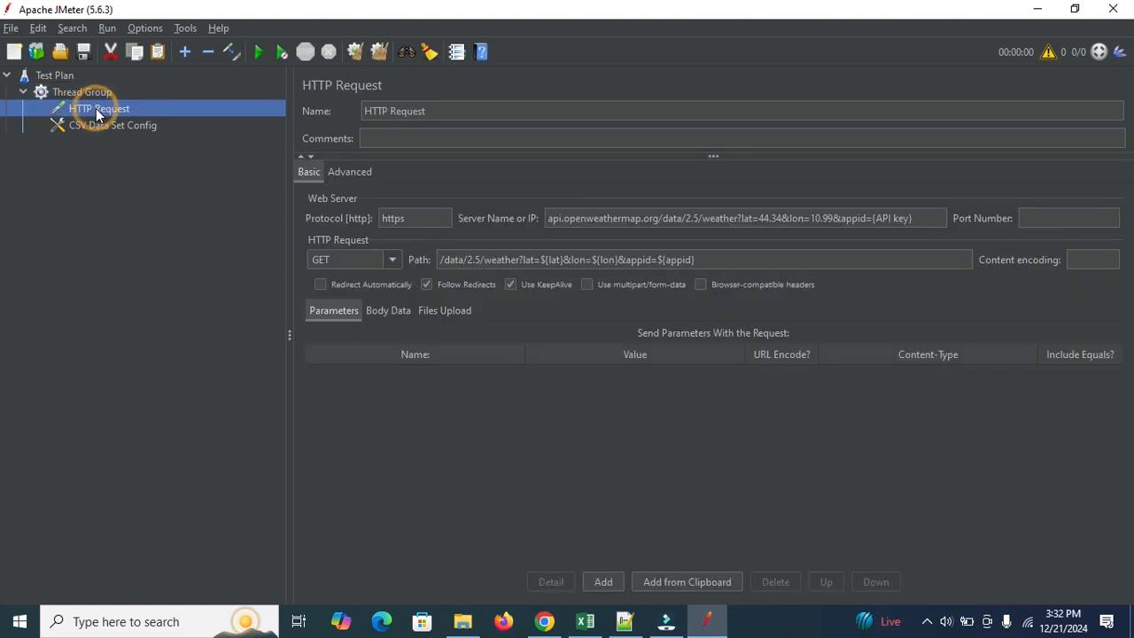
{"action": "double_click", "coordinate": [417, 218]}
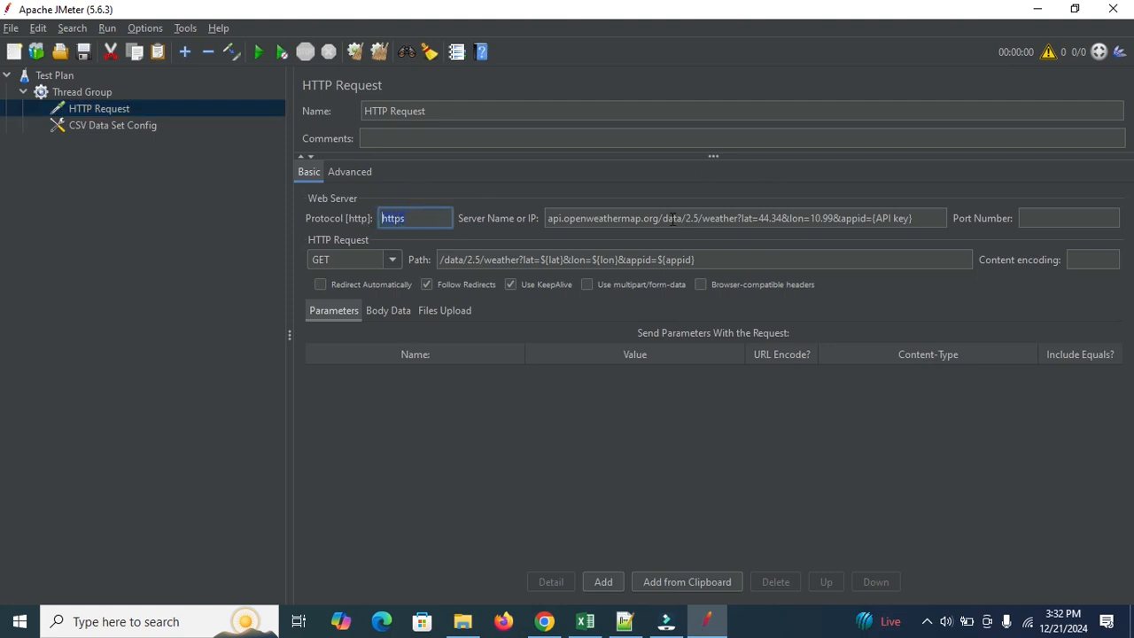
{"action": "left_click_drag", "start_coordinate": [662, 214], "coordinate": [926, 220]}
{"action": "key", "text": "BackSpace"}
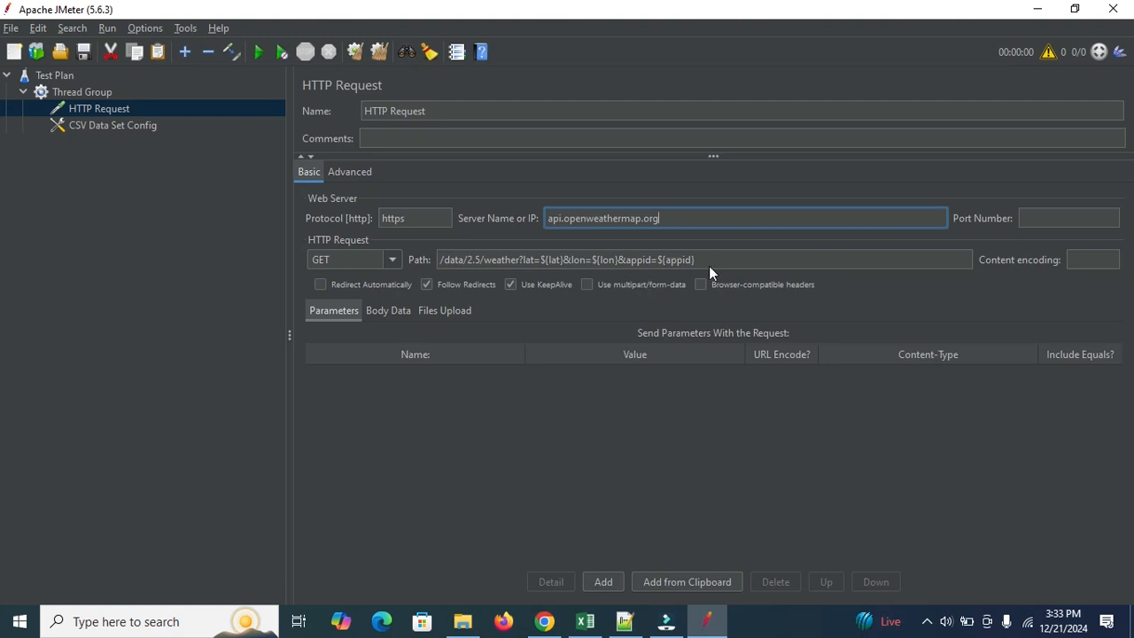
Add a View Results Tree listener to the Thread Group.
{"action": "left_click", "coordinate": [84, 99]}
{"action": "right_click", "coordinate": [84, 98]}
{"action": "mouse_move", "coordinate": [227, 100]}
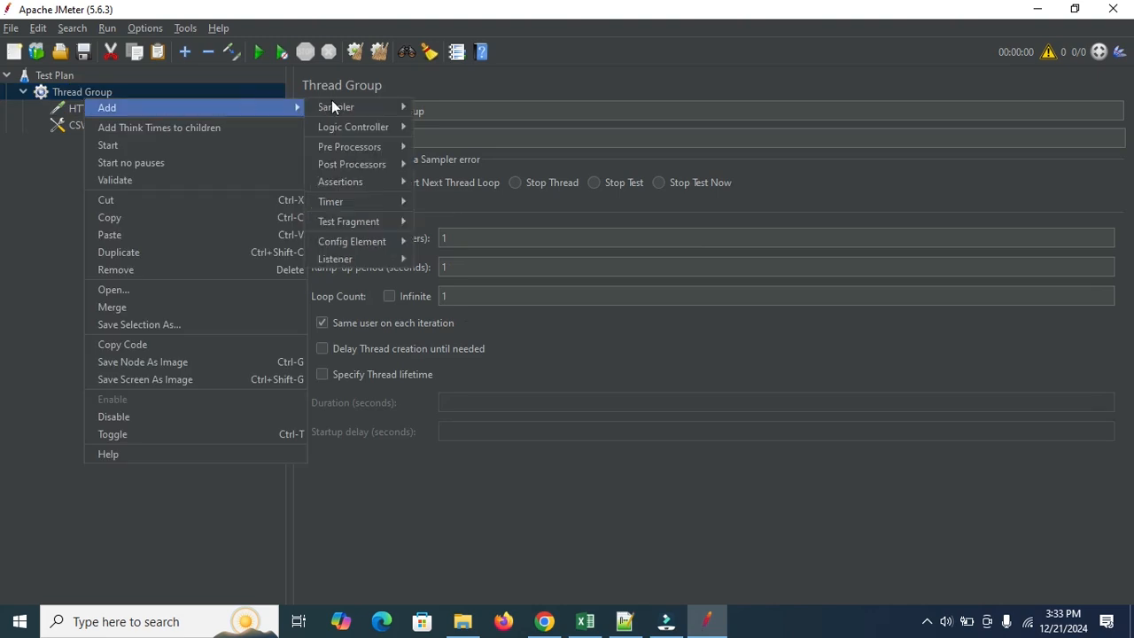
{"action": "mouse_move", "coordinate": [358, 262]}
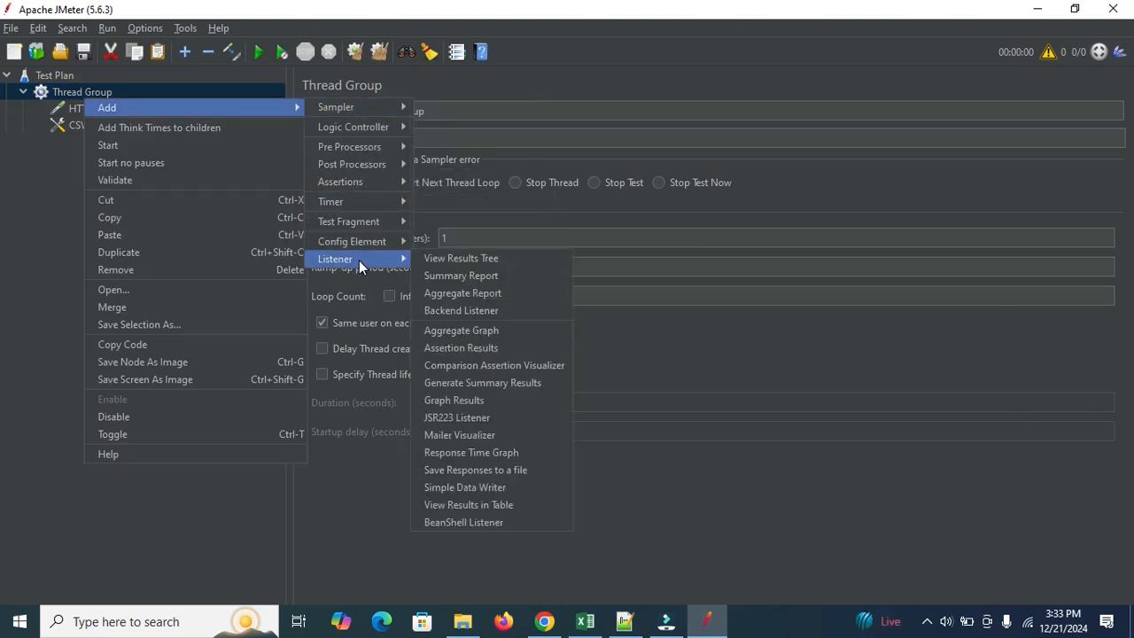
{"action": "left_click", "coordinate": [458, 262]}
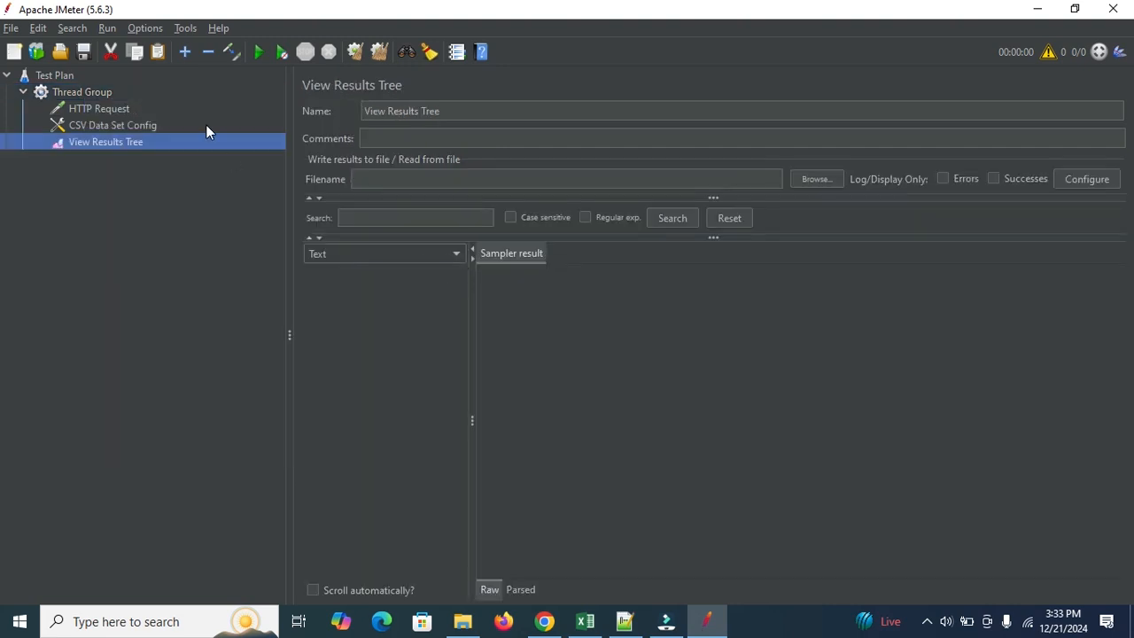
Run the test, first saving the plan as weatherAPI.jmx in the bin folder and overwriting the existing file.
{"action": "left_click", "coordinate": [102, 110]}
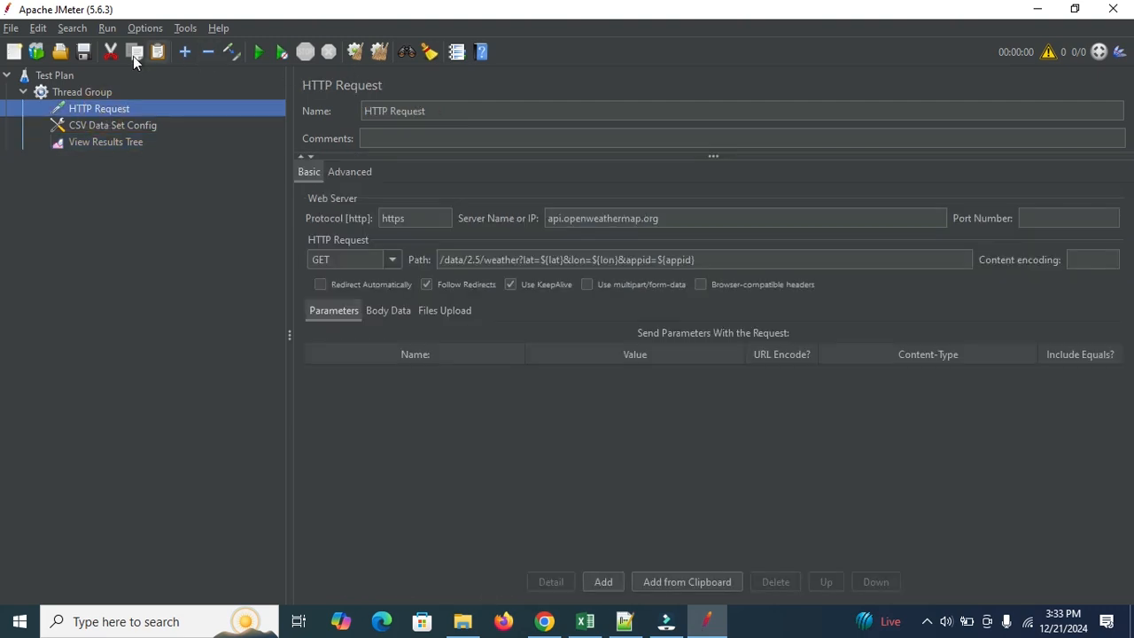
{"action": "left_click", "coordinate": [258, 51]}
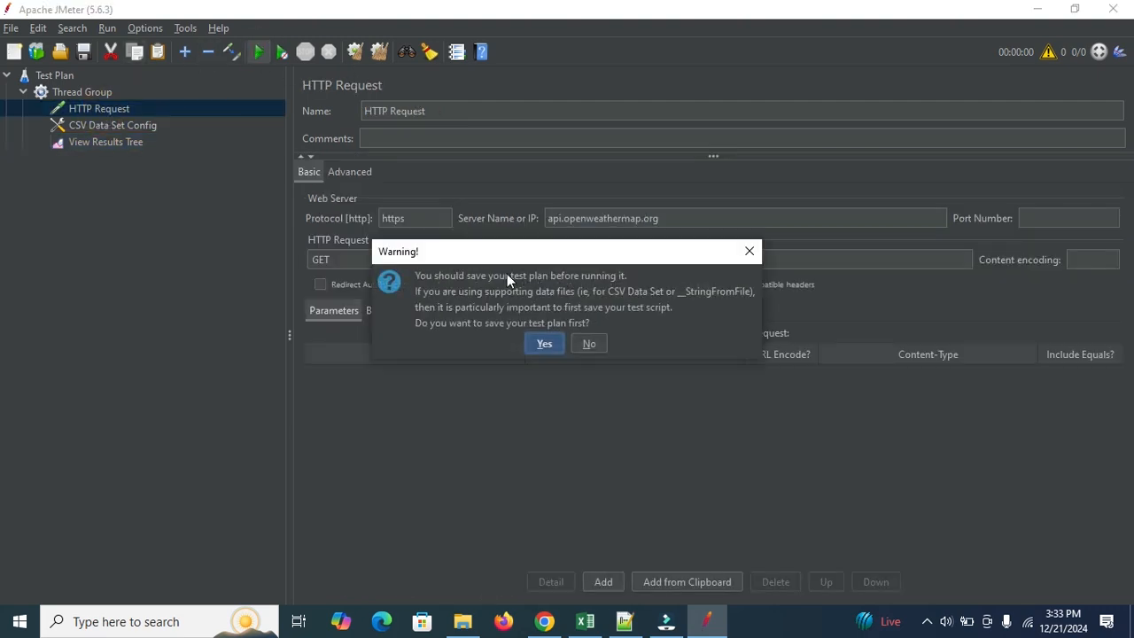
{"action": "left_click", "coordinate": [544, 343]}
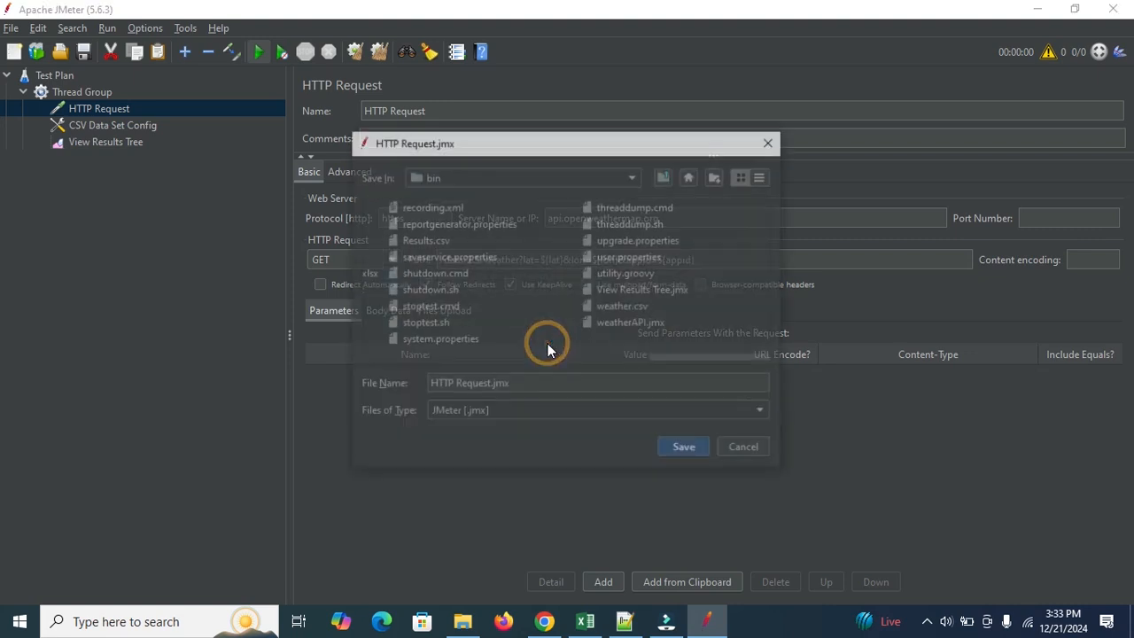
{"action": "left_click", "coordinate": [497, 385]}
{"action": "left_click_drag", "start_coordinate": [493, 385], "coordinate": [422, 389]}
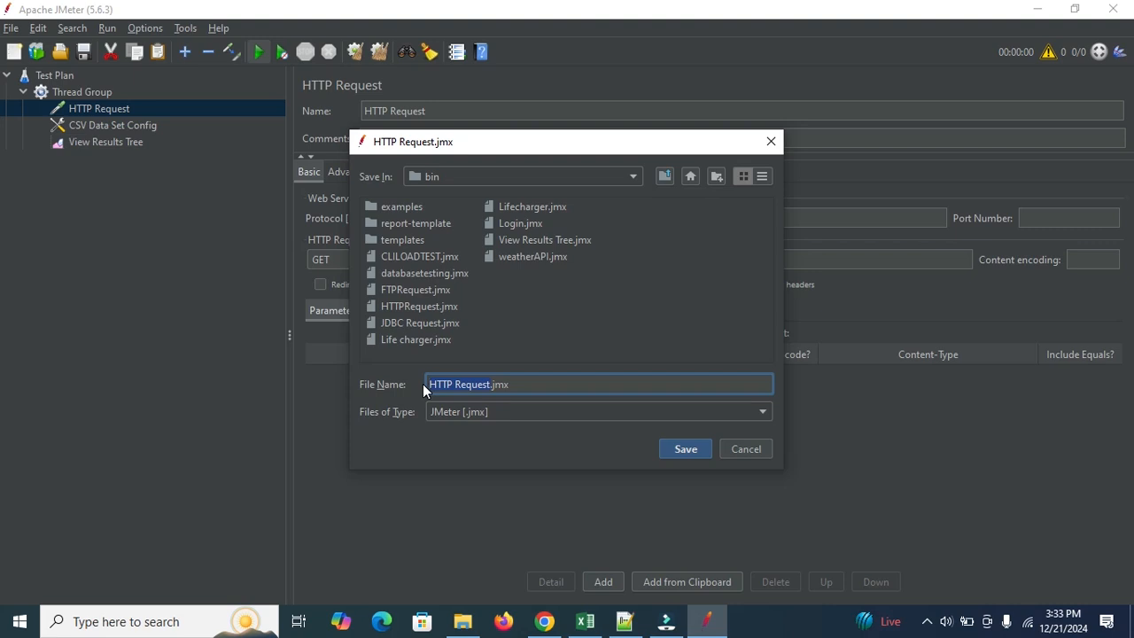
{"action": "type", "text": "WeTHE"}
{"action": "key", "text": "BackSpace"}
{"action": "key", "text": "BackSpace"}
{"action": "key", "text": "BackSpace"}
{"action": "key", "text": "BackSpace"}
{"action": "type", "text": "atherAPI"}
{"action": "left_click", "coordinate": [699, 446]}
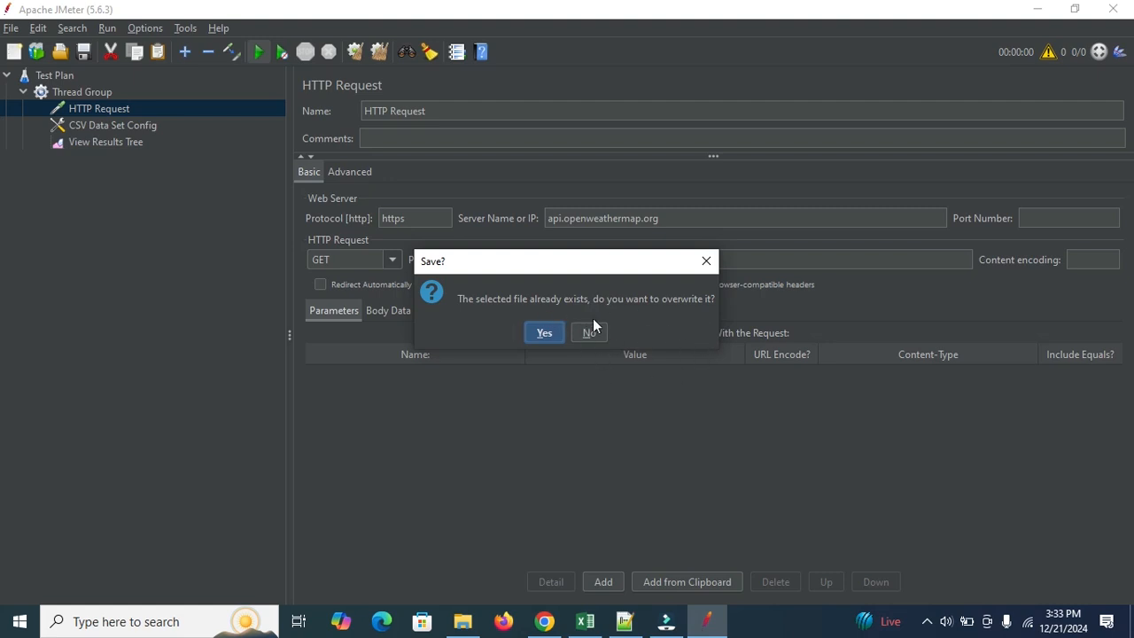
{"action": "left_click", "coordinate": [545, 333]}
{"action": "key", "text": "ctrl+r"}
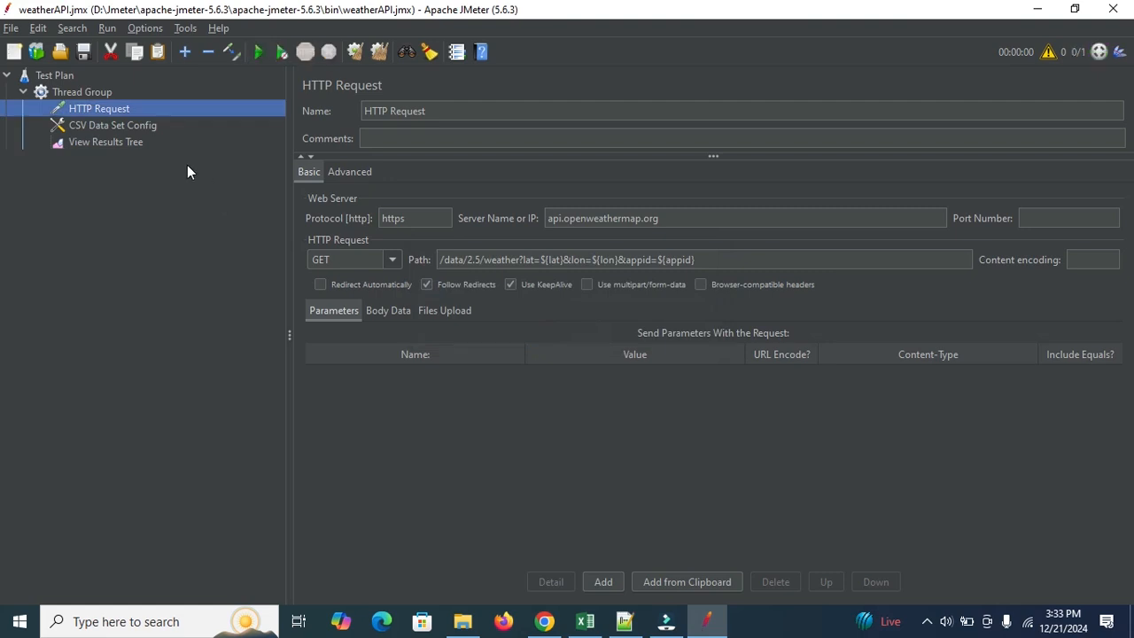
Examine the HTTP Request's sampler result, request and response data in View Results Tree, comparing them with the Excel weather sheet.
{"action": "left_click", "coordinate": [133, 141]}
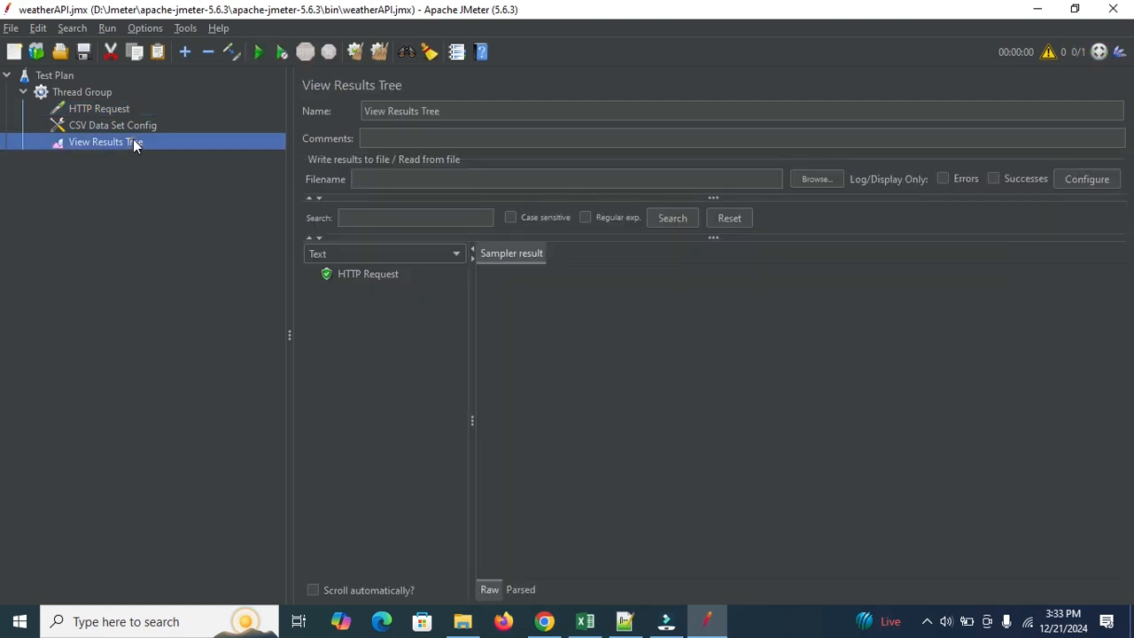
{"action": "left_click", "coordinate": [368, 275]}
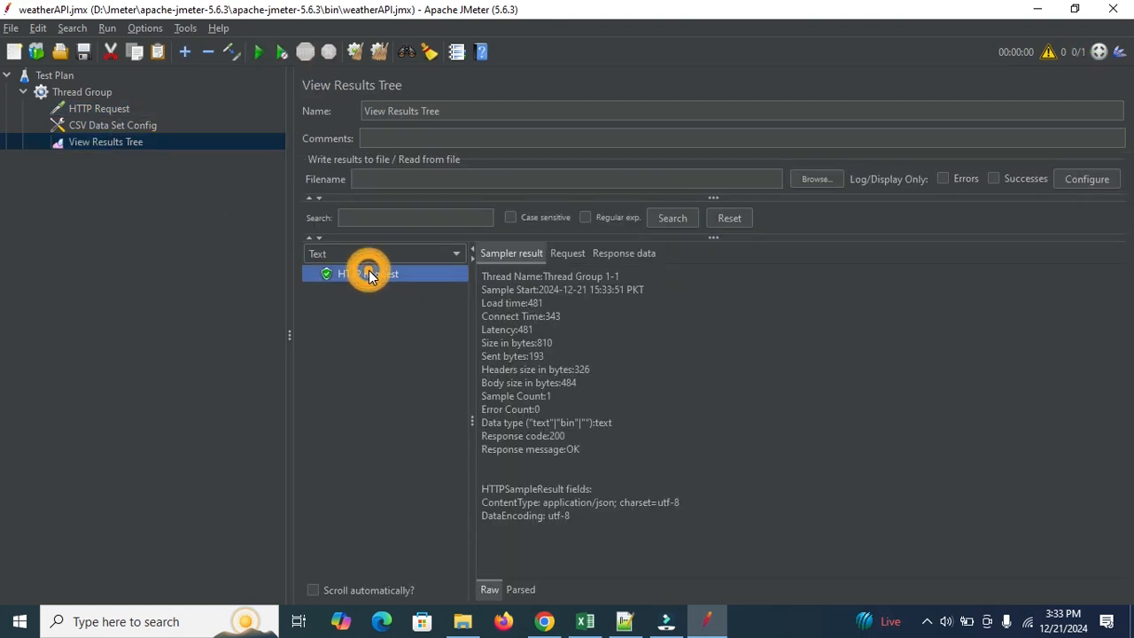
{"action": "left_click", "coordinate": [567, 254]}
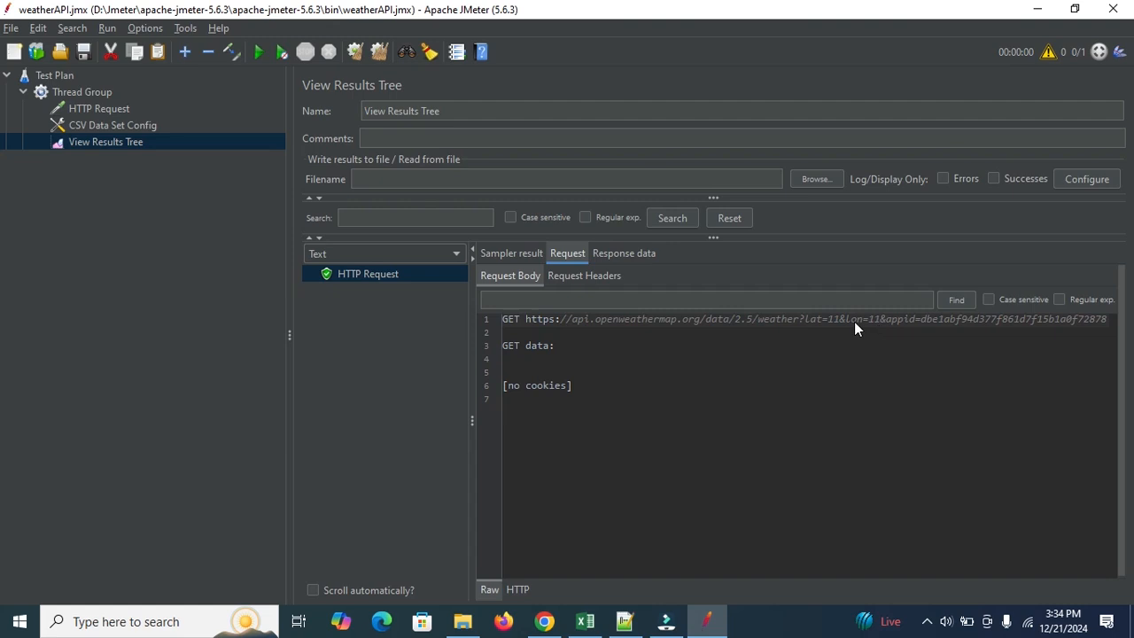
{"action": "left_click", "coordinate": [631, 253]}
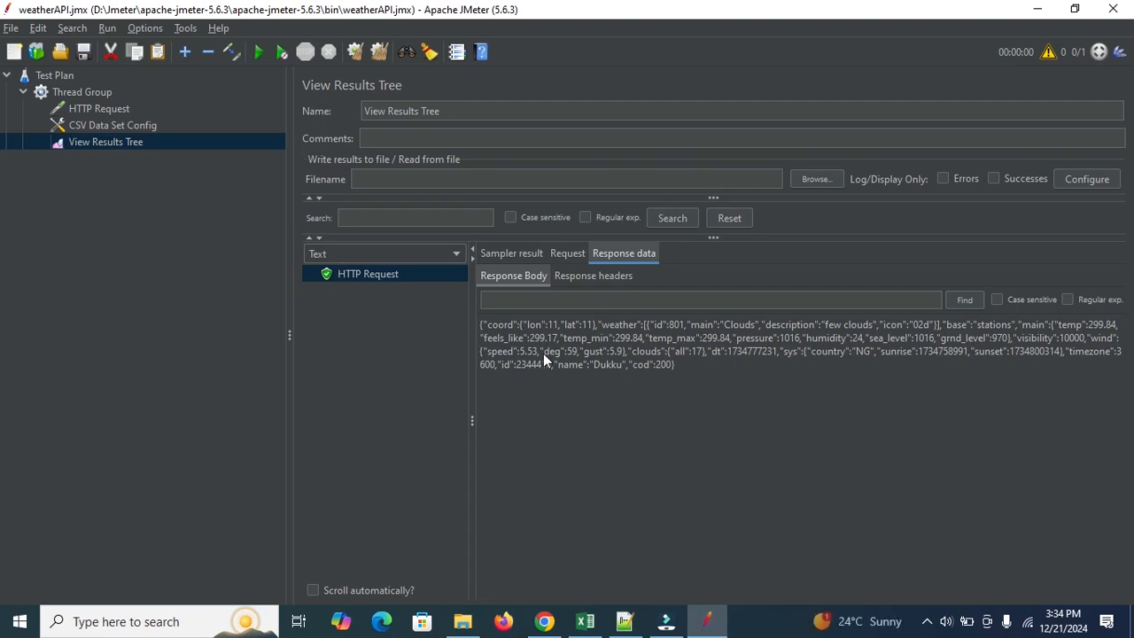
{"action": "left_click", "coordinate": [573, 622]}
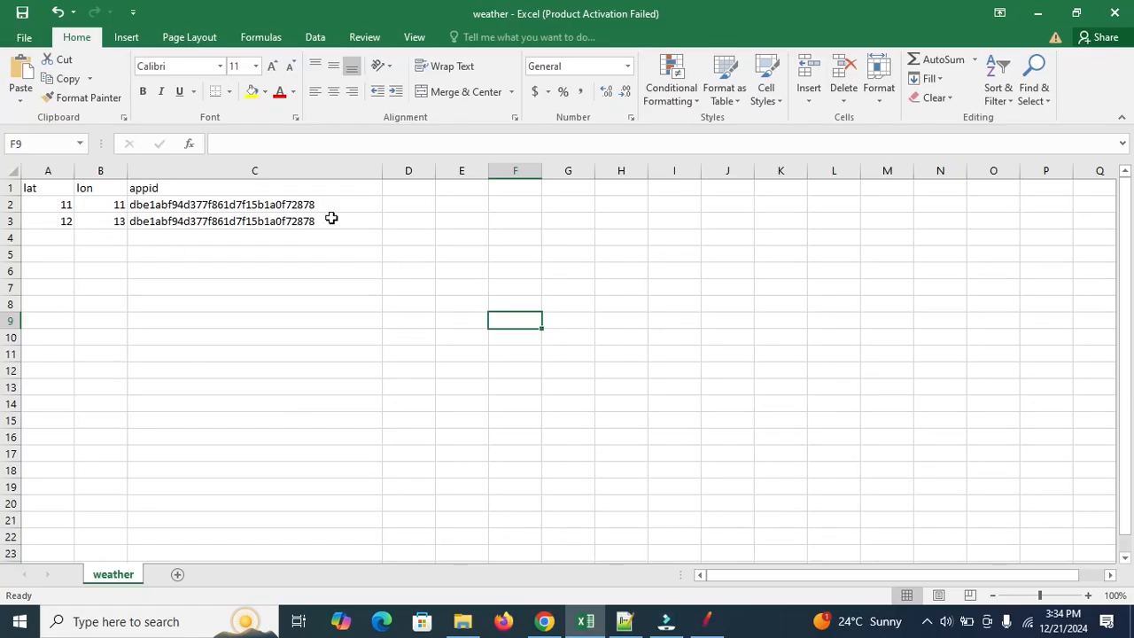
{"action": "left_click", "coordinate": [1037, 13]}
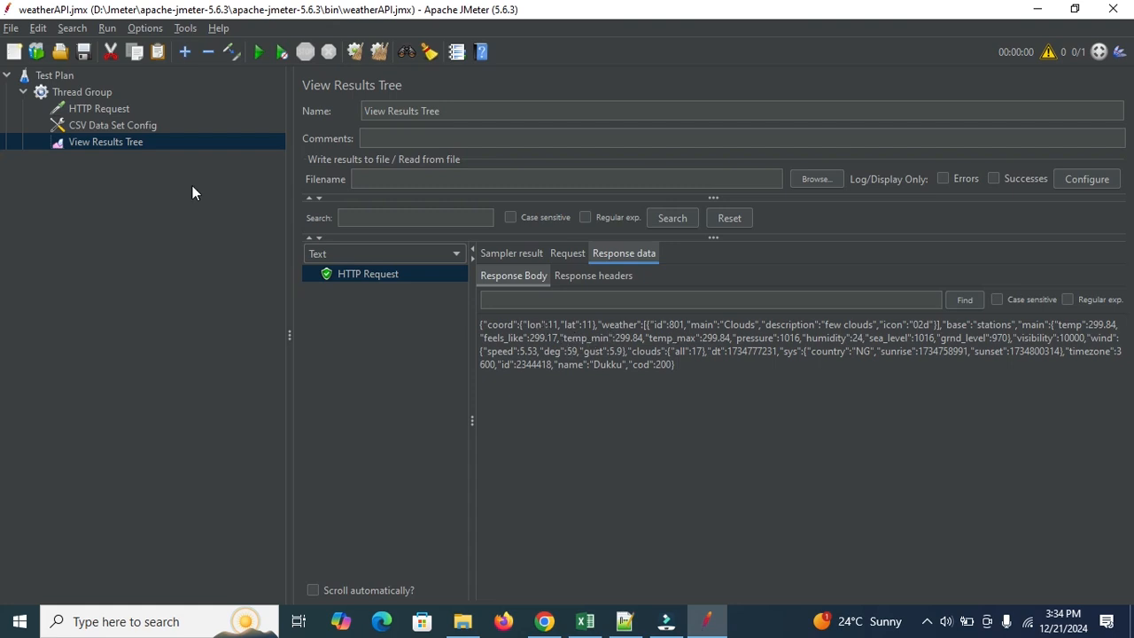
Set the Thread Group's Loop Count to 2.
{"action": "left_click", "coordinate": [100, 109]}
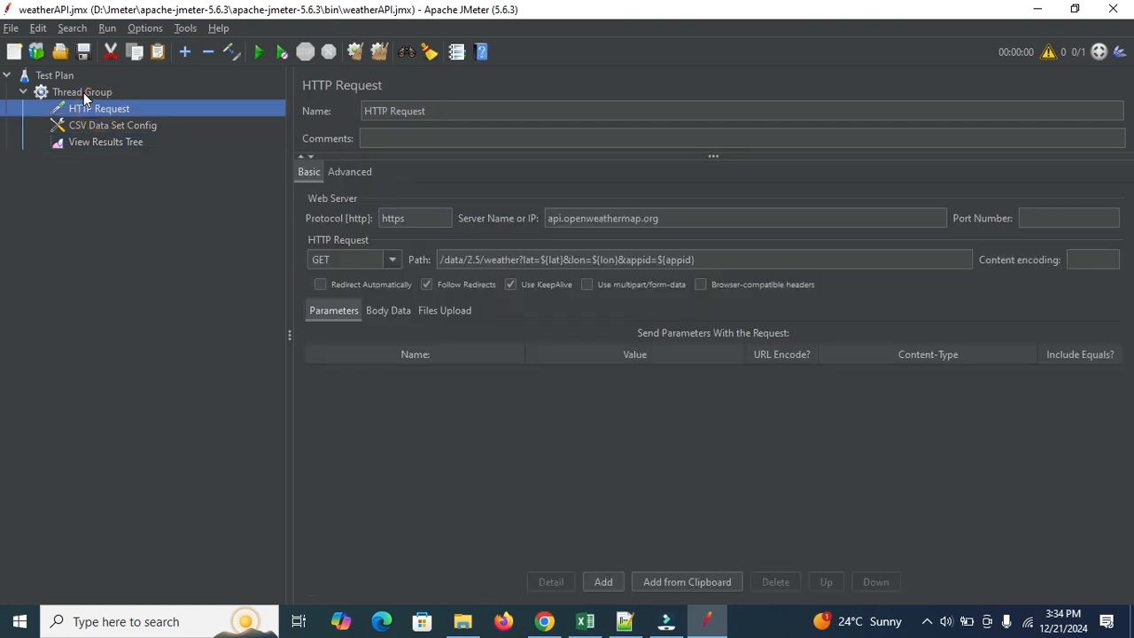
{"action": "left_click", "coordinate": [84, 92]}
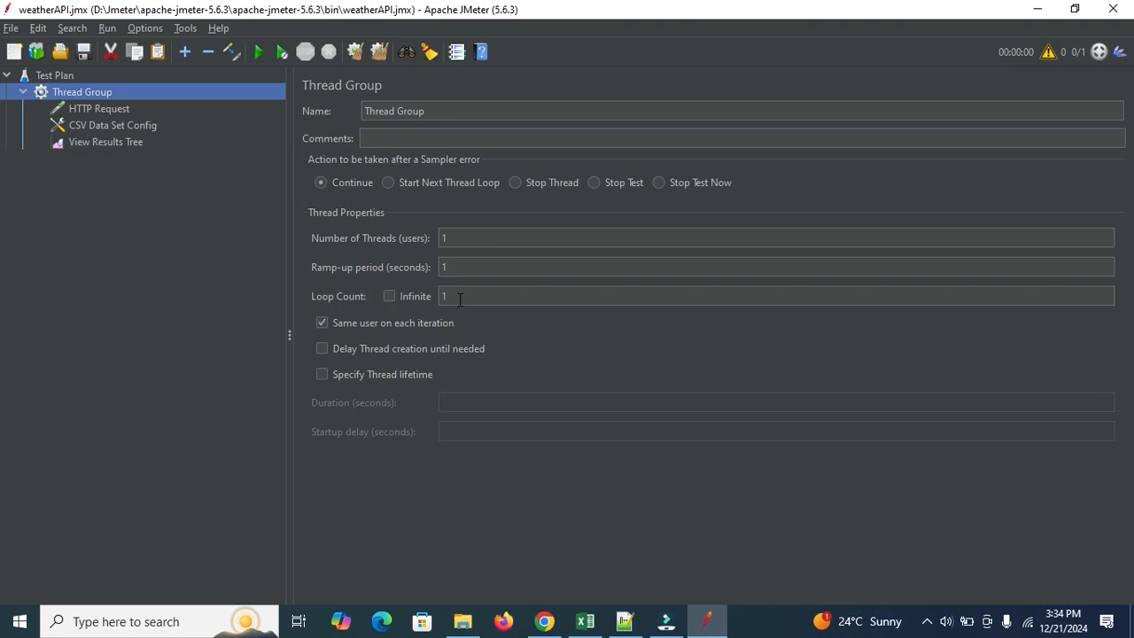
{"action": "double_click", "coordinate": [459, 298]}
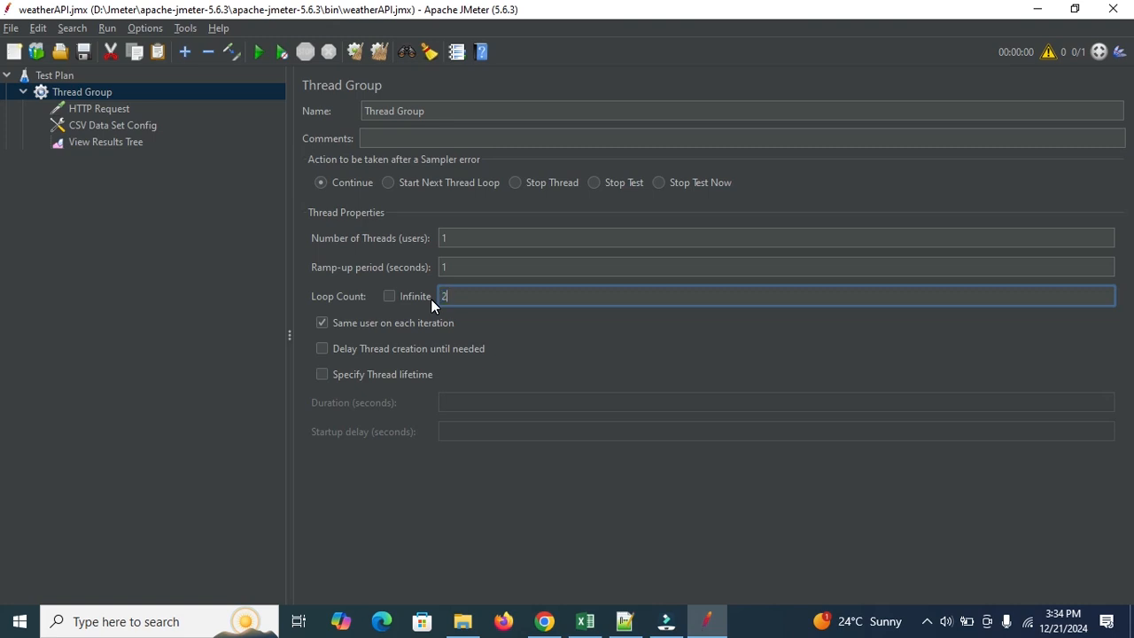
Clear all earlier results and rerun the test, showing the new samples in View Results Tree.
{"action": "left_click", "coordinate": [379, 54]}
{"action": "left_click", "coordinate": [259, 53]}
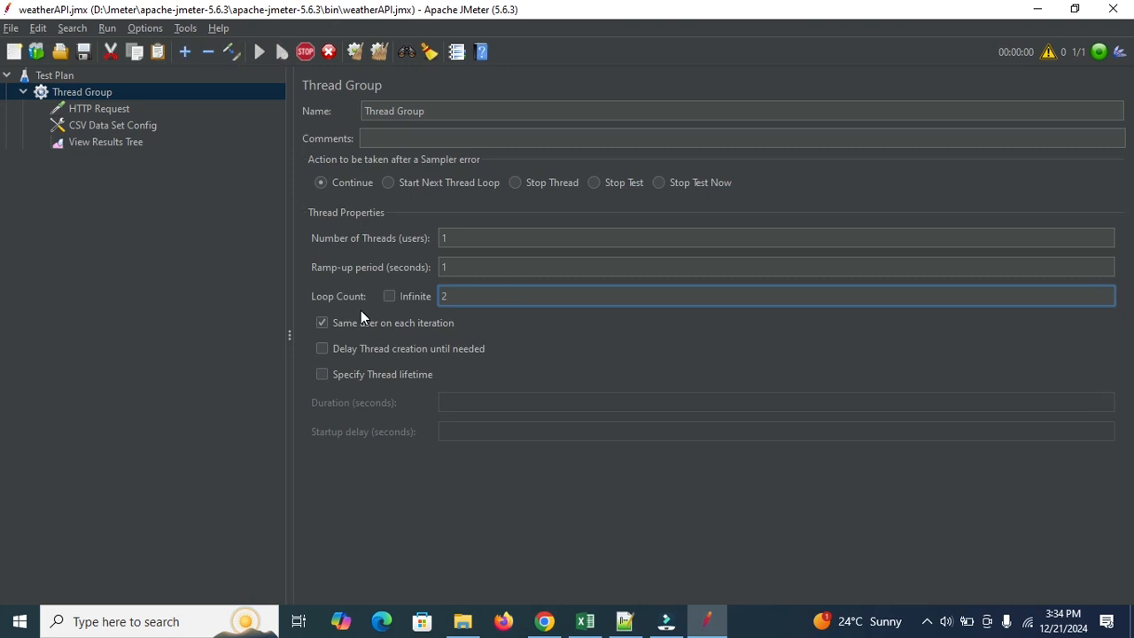
{"action": "left_click", "coordinate": [123, 142]}
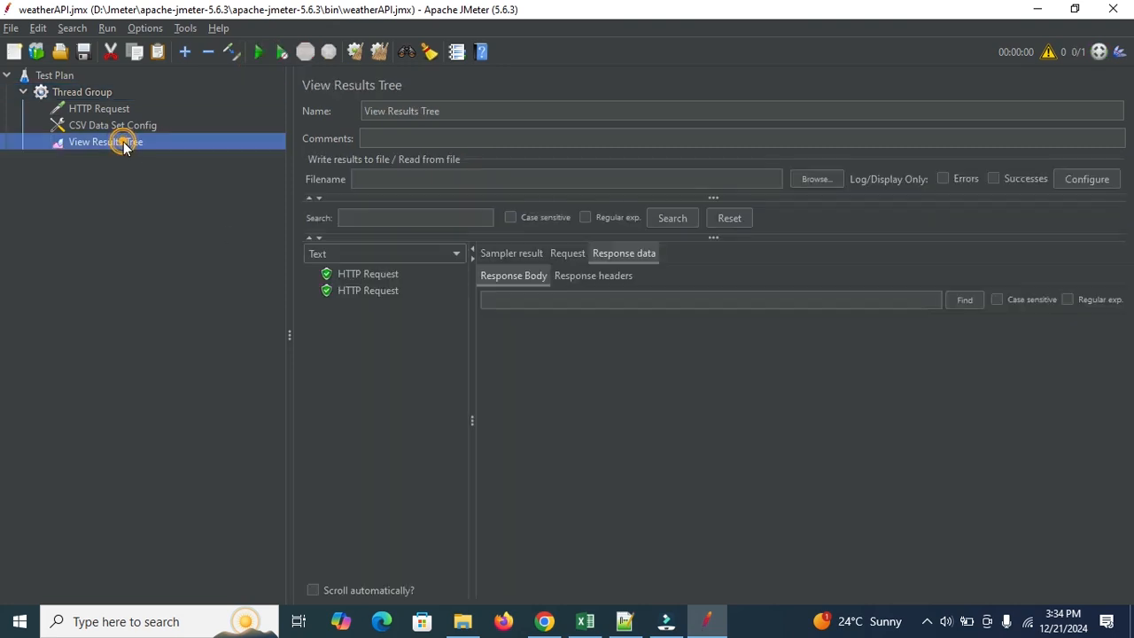
Compare the request and response data of the two HTTP Request samples with the lat and lon rows in the Excel weather sheet.
{"action": "left_click", "coordinate": [377, 276]}
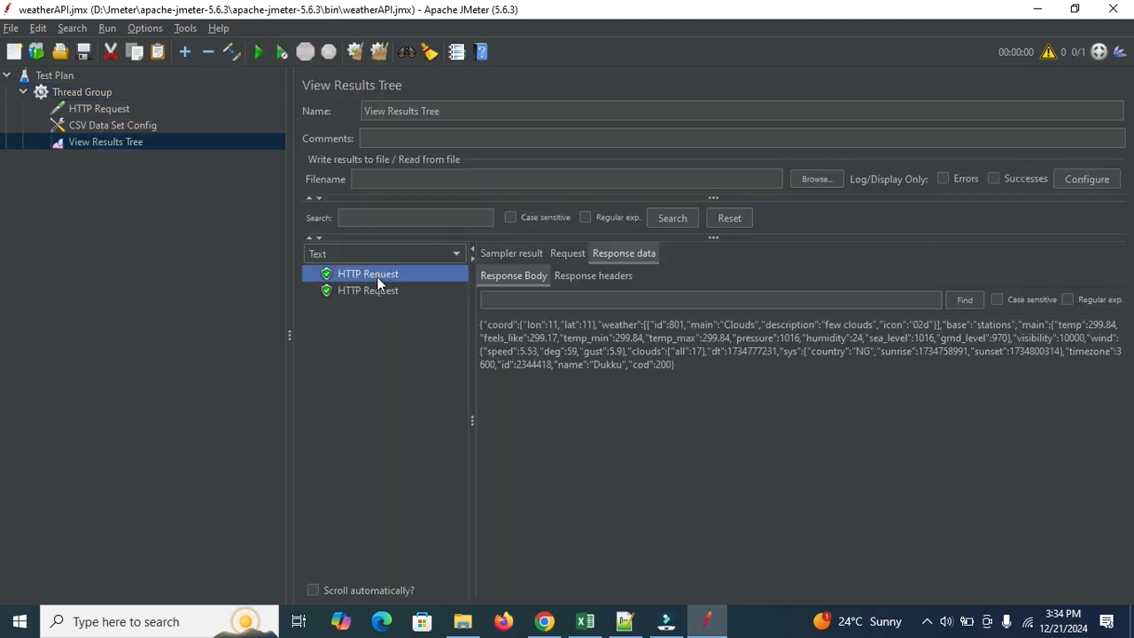
{"action": "left_click", "coordinate": [568, 254]}
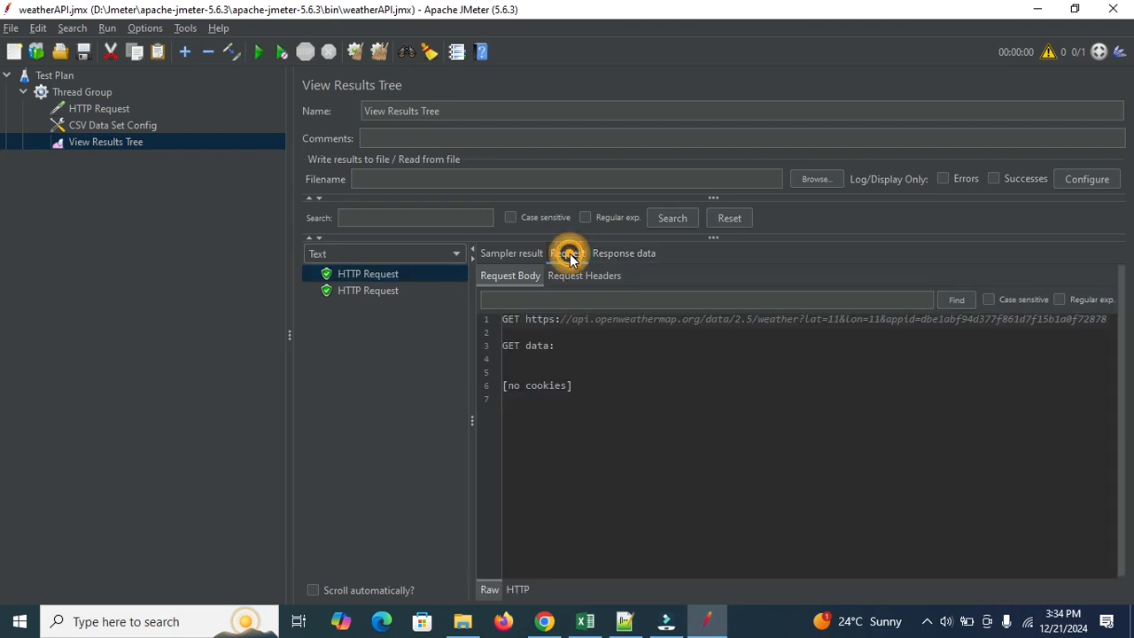
{"action": "left_click", "coordinate": [625, 255]}
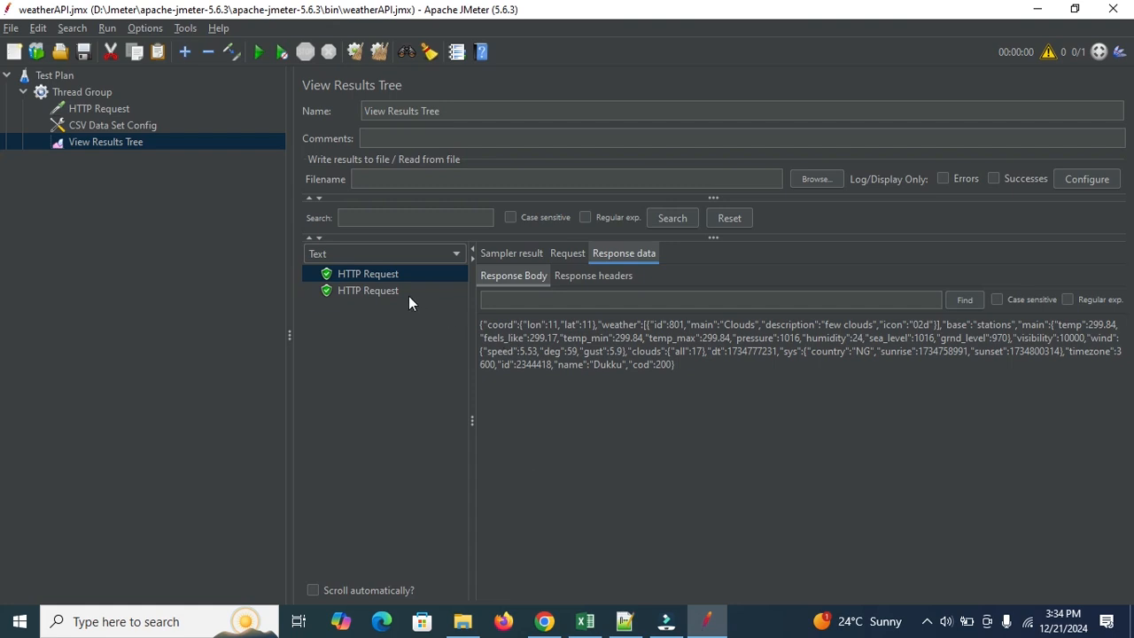
{"action": "left_click", "coordinate": [384, 294]}
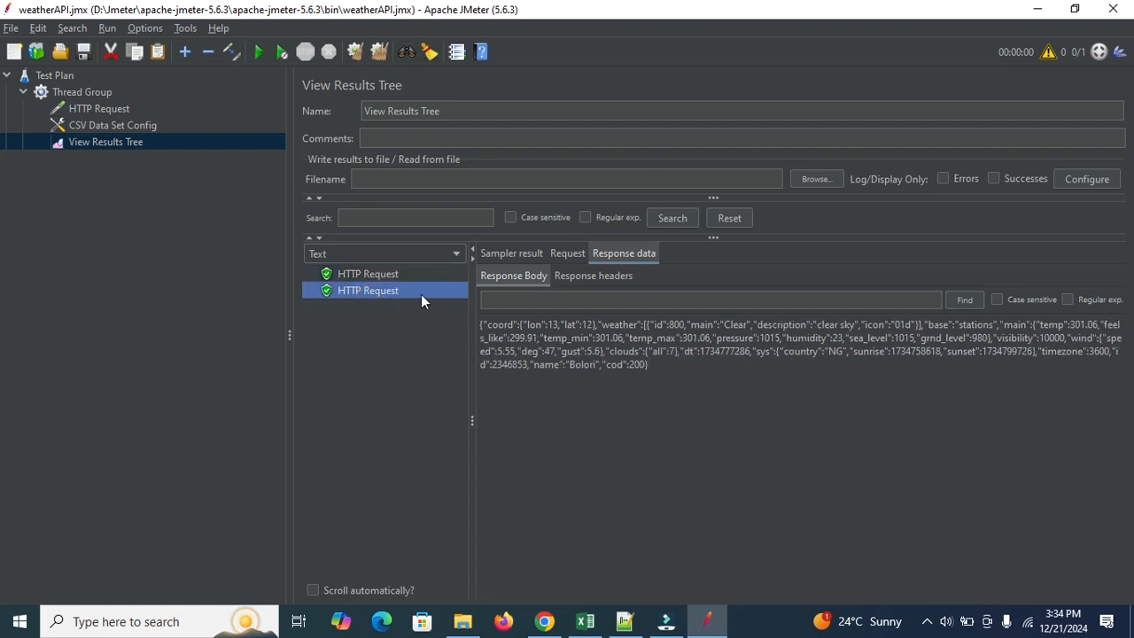
{"action": "left_click", "coordinate": [585, 621]}
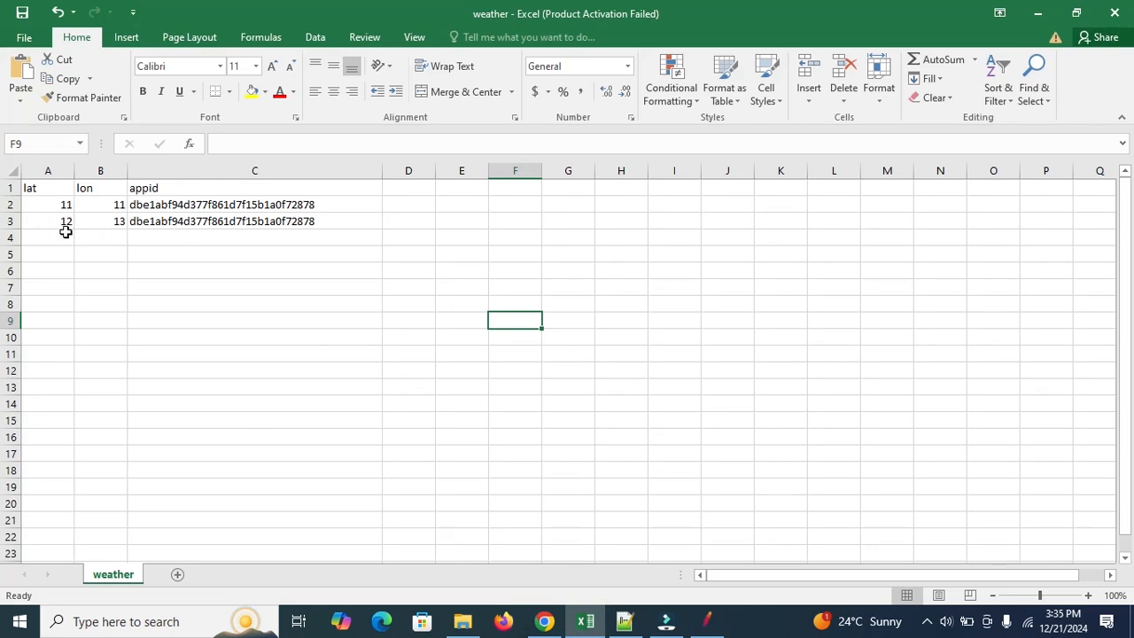
{"action": "left_click", "coordinate": [1038, 13]}
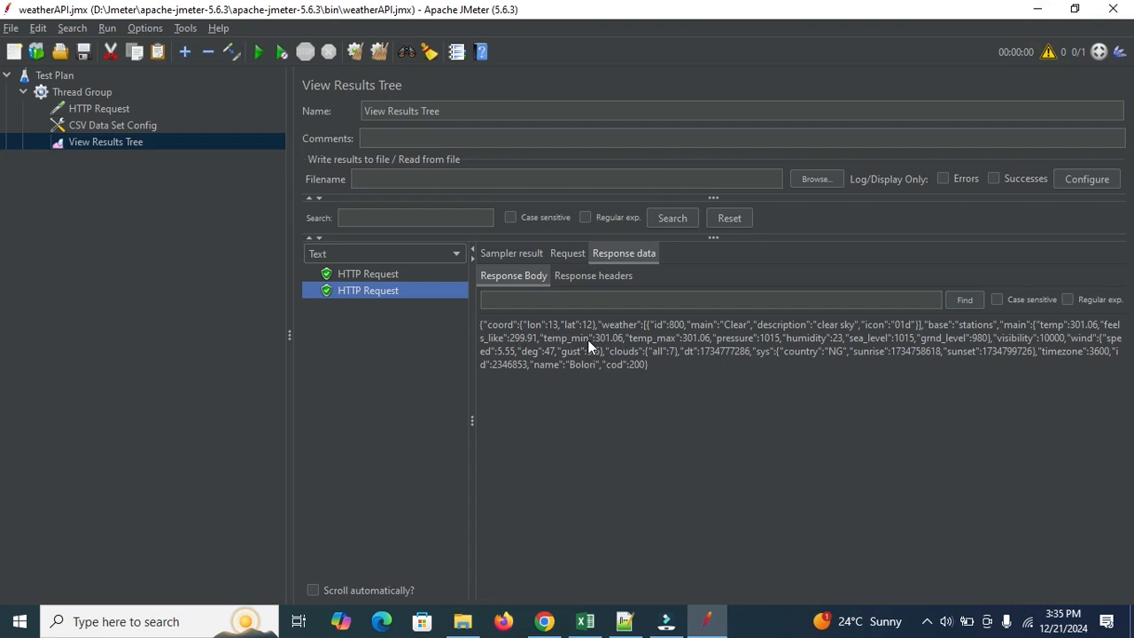
{"action": "left_click", "coordinate": [360, 276]}
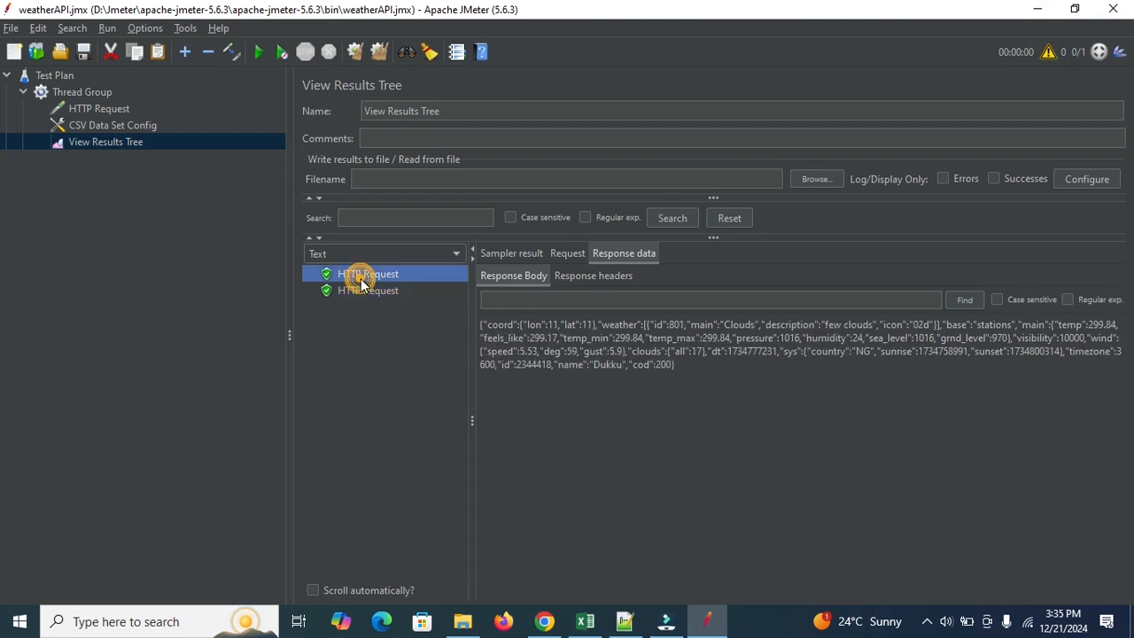
{"action": "left_click", "coordinate": [361, 289]}
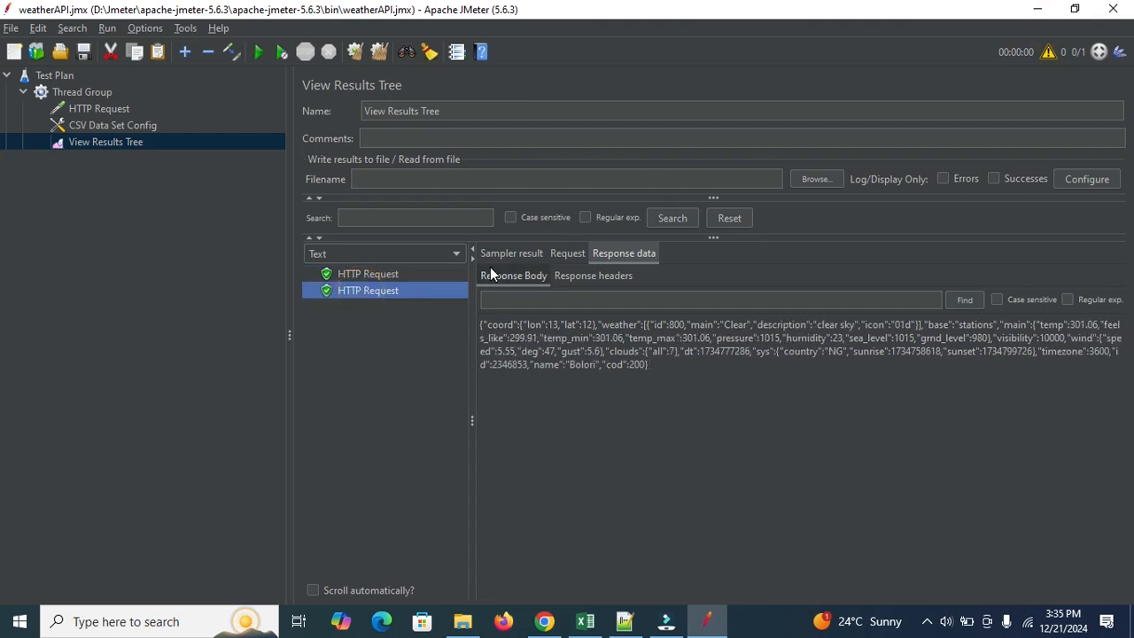
Review the HTTP Request settings and the CSV Data Set Config's Filename, File encoding and Variable Names fields.
{"action": "left_click", "coordinate": [92, 108]}
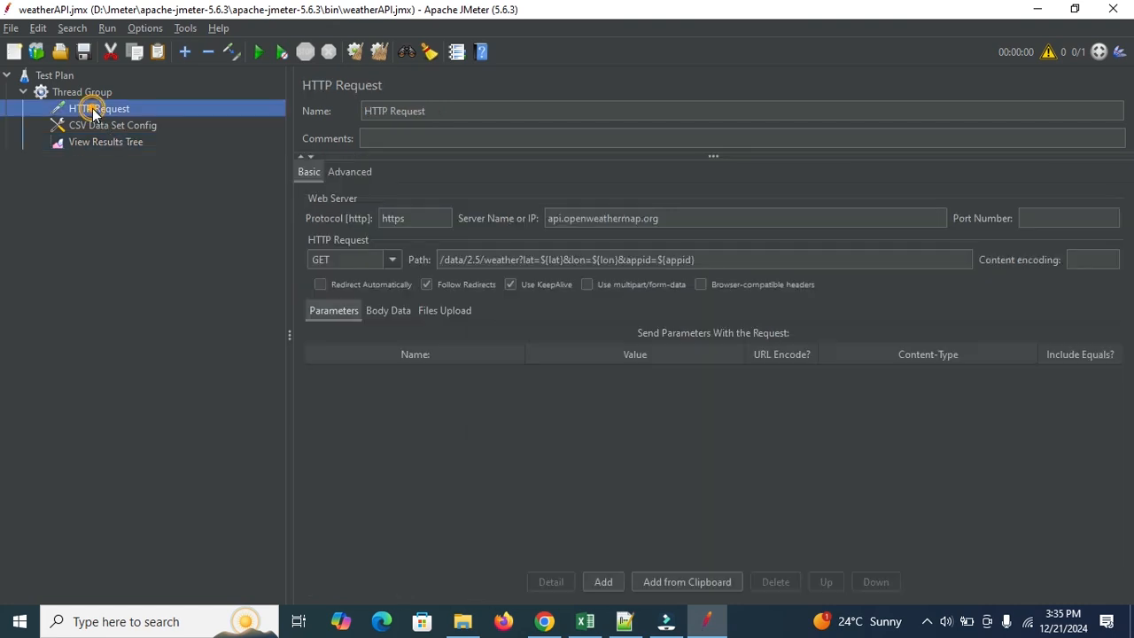
{"action": "left_click", "coordinate": [91, 128]}
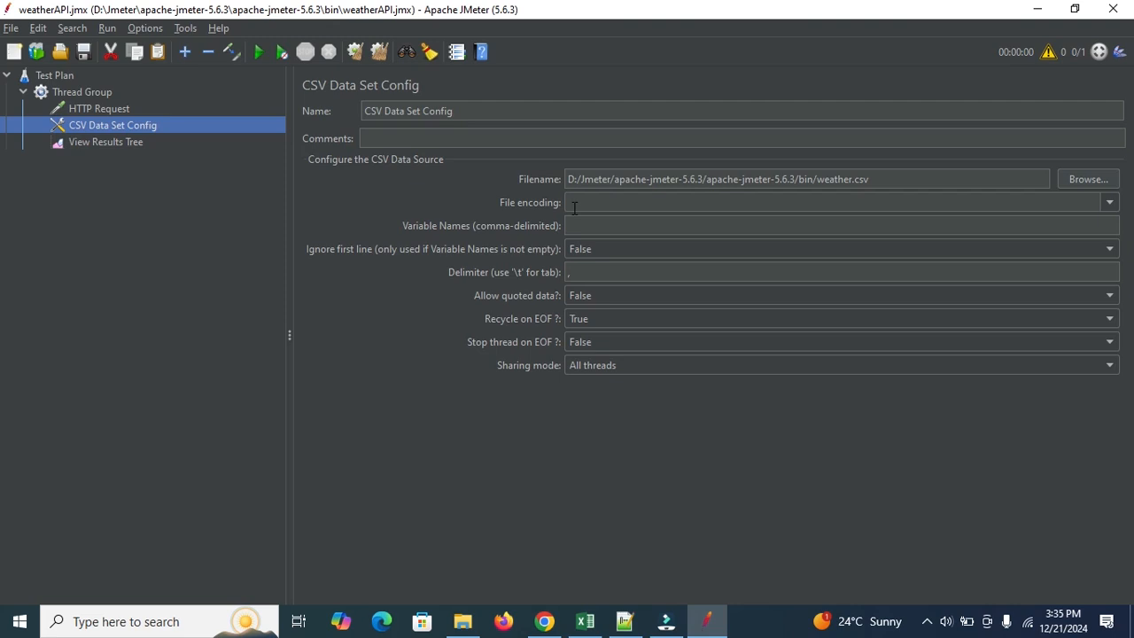
{"action": "left_click", "coordinate": [589, 202]}
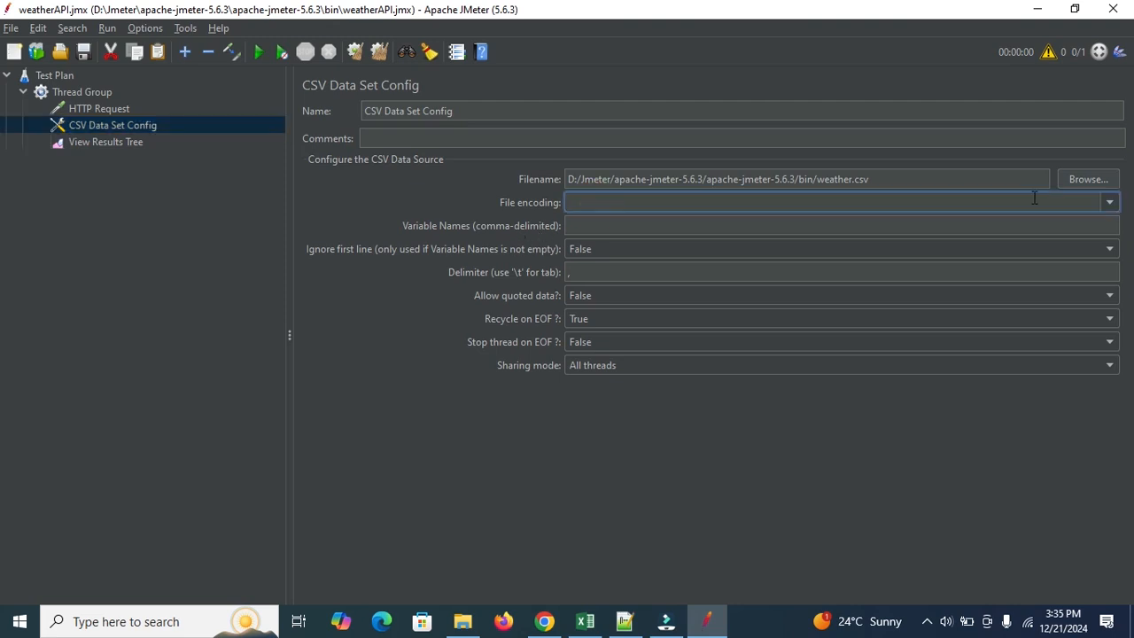
{"action": "left_click", "coordinate": [1110, 202]}
{"action": "left_click", "coordinate": [1110, 203]}
{"action": "left_click", "coordinate": [615, 223]}
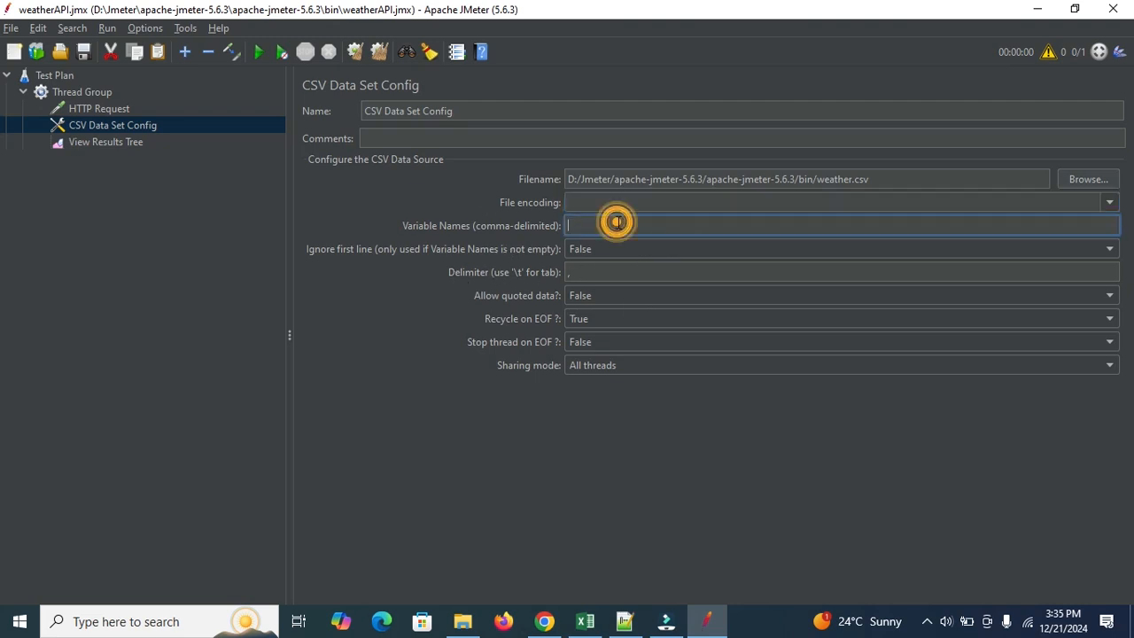
Check the lat, lon and appid header cells in the Excel weather sheet against the CSV Data Set Config's Variable Names field.
{"action": "left_click", "coordinate": [585, 621]}
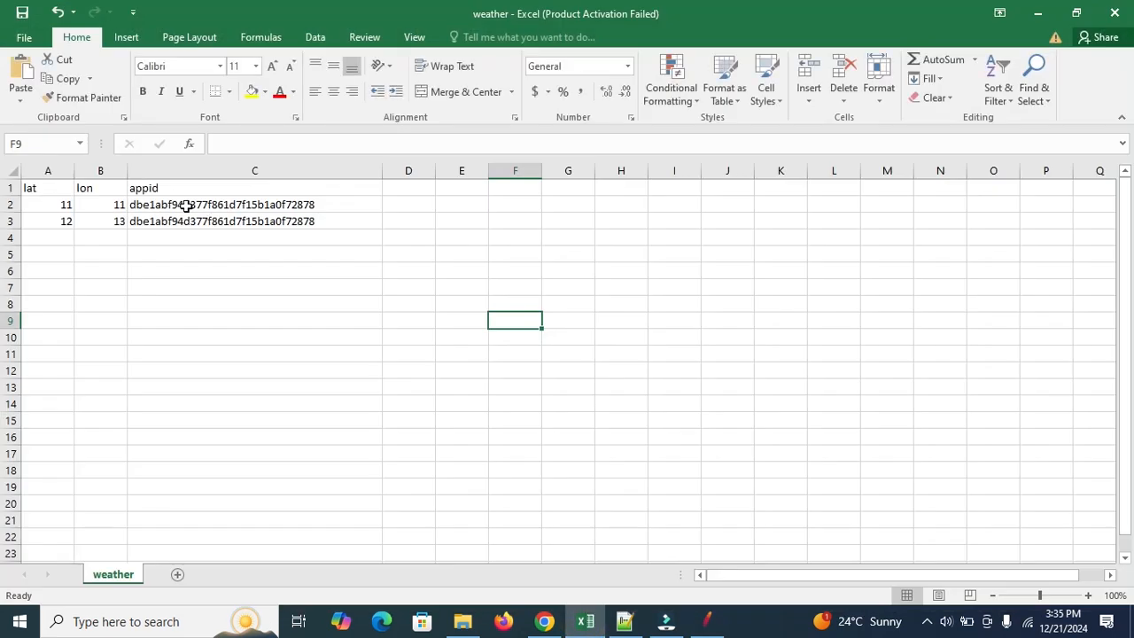
{"action": "left_click", "coordinate": [46, 189]}
{"action": "left_click", "coordinate": [96, 189]}
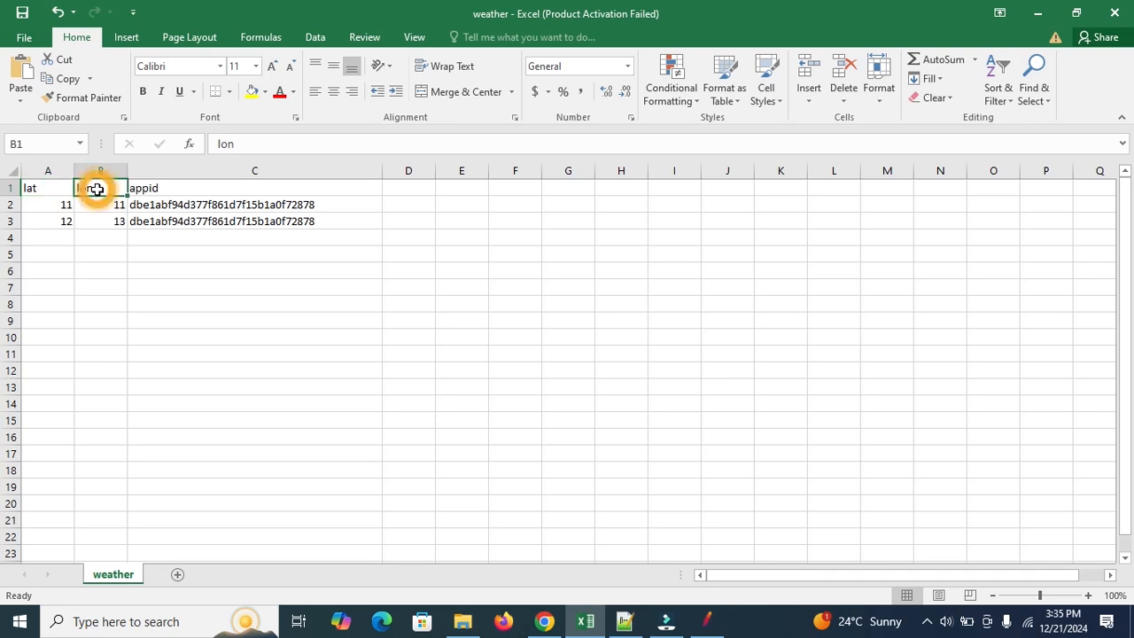
{"action": "left_click", "coordinate": [173, 188]}
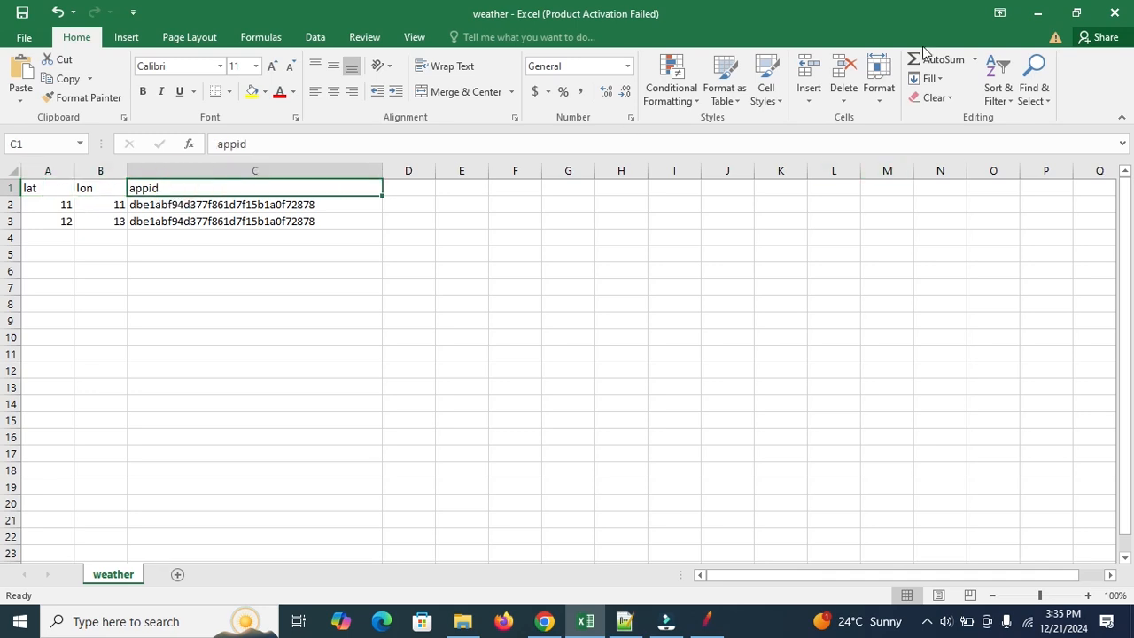
{"action": "left_click", "coordinate": [1039, 12]}
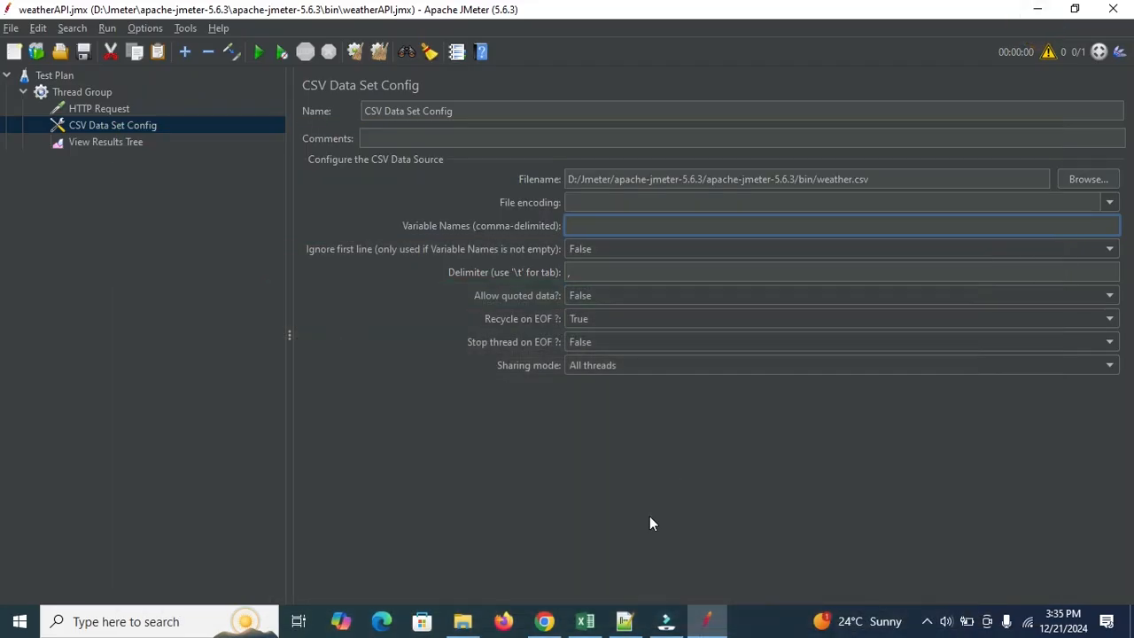
{"action": "left_click", "coordinate": [585, 621]}
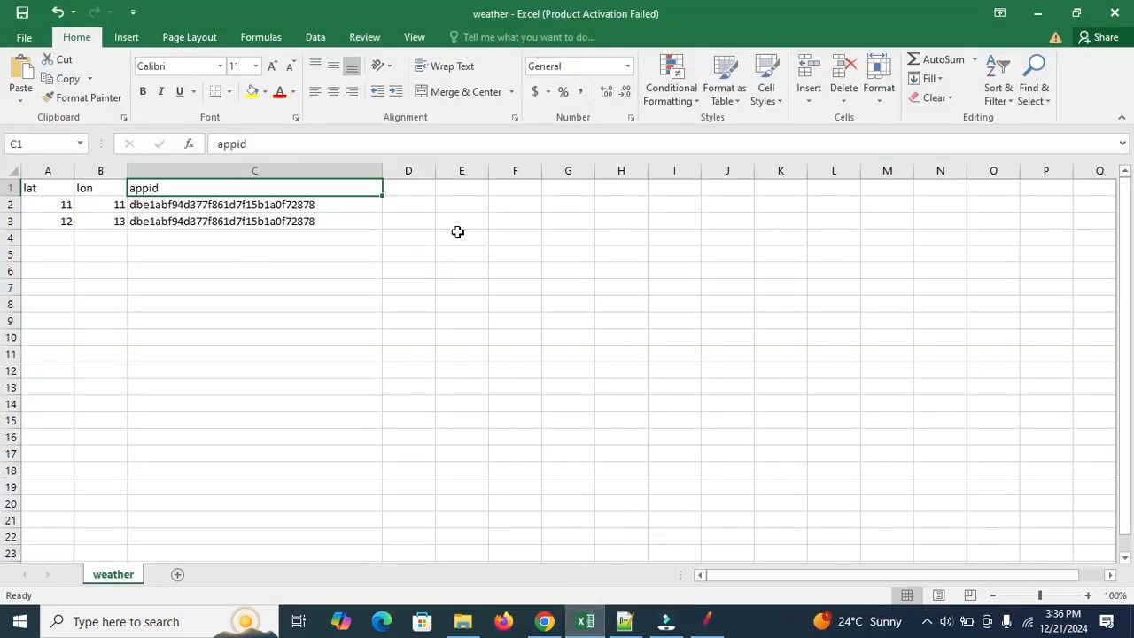
Back in JMeter's CSV Data Set Config, review the Sharing mode options and choose All threads.
{"action": "left_click", "coordinate": [1036, 19]}
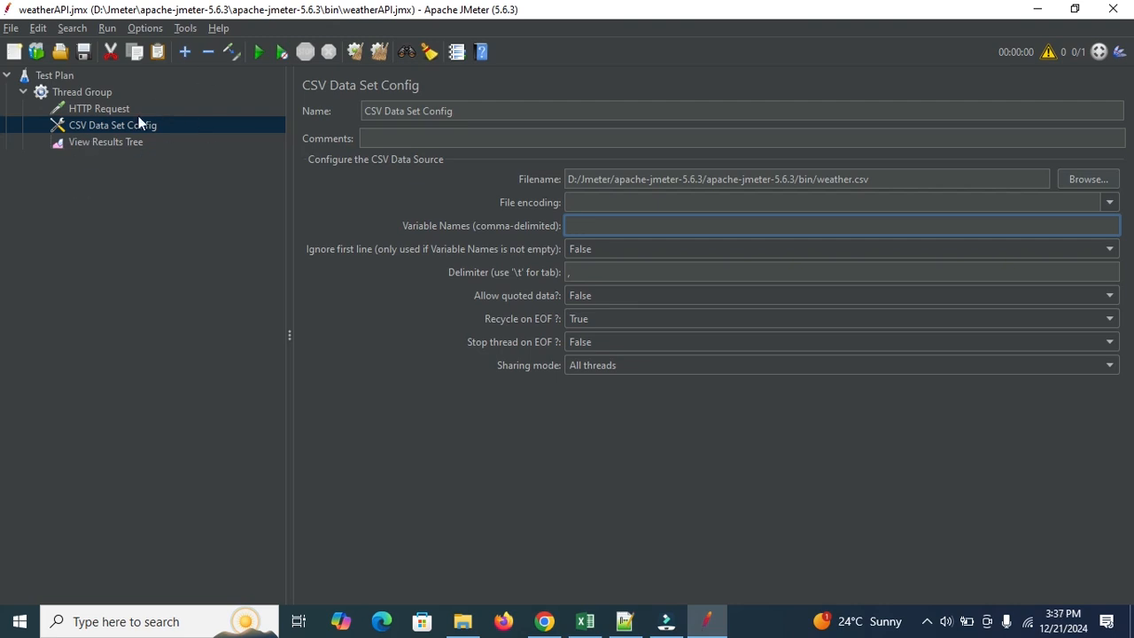
{"action": "left_click", "coordinate": [602, 371]}
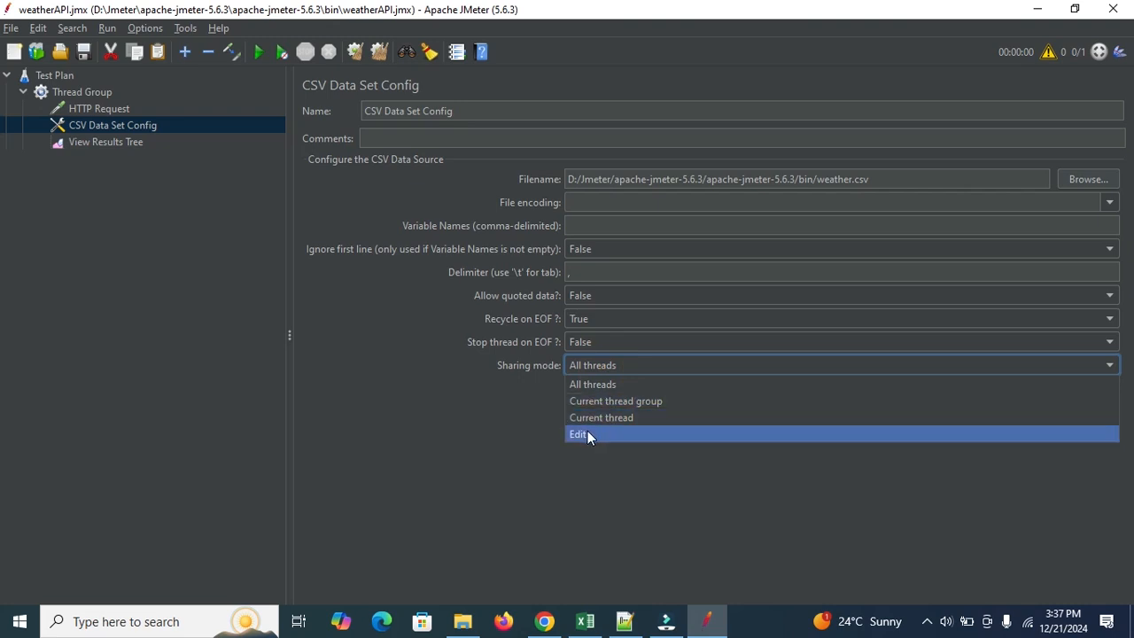
{"action": "left_click", "coordinate": [606, 386]}
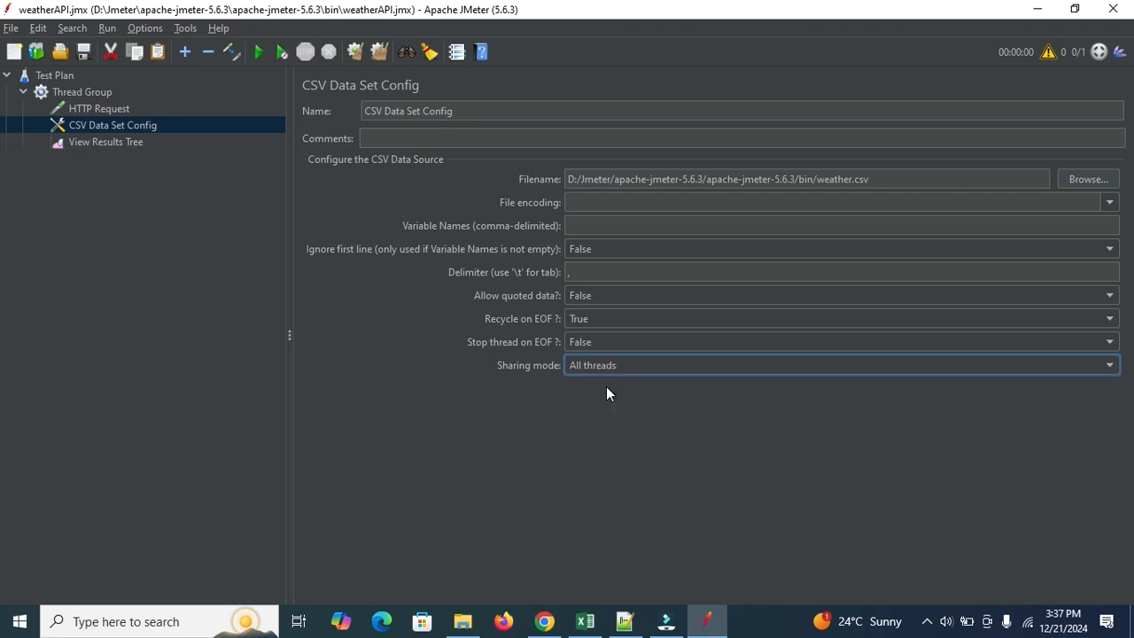